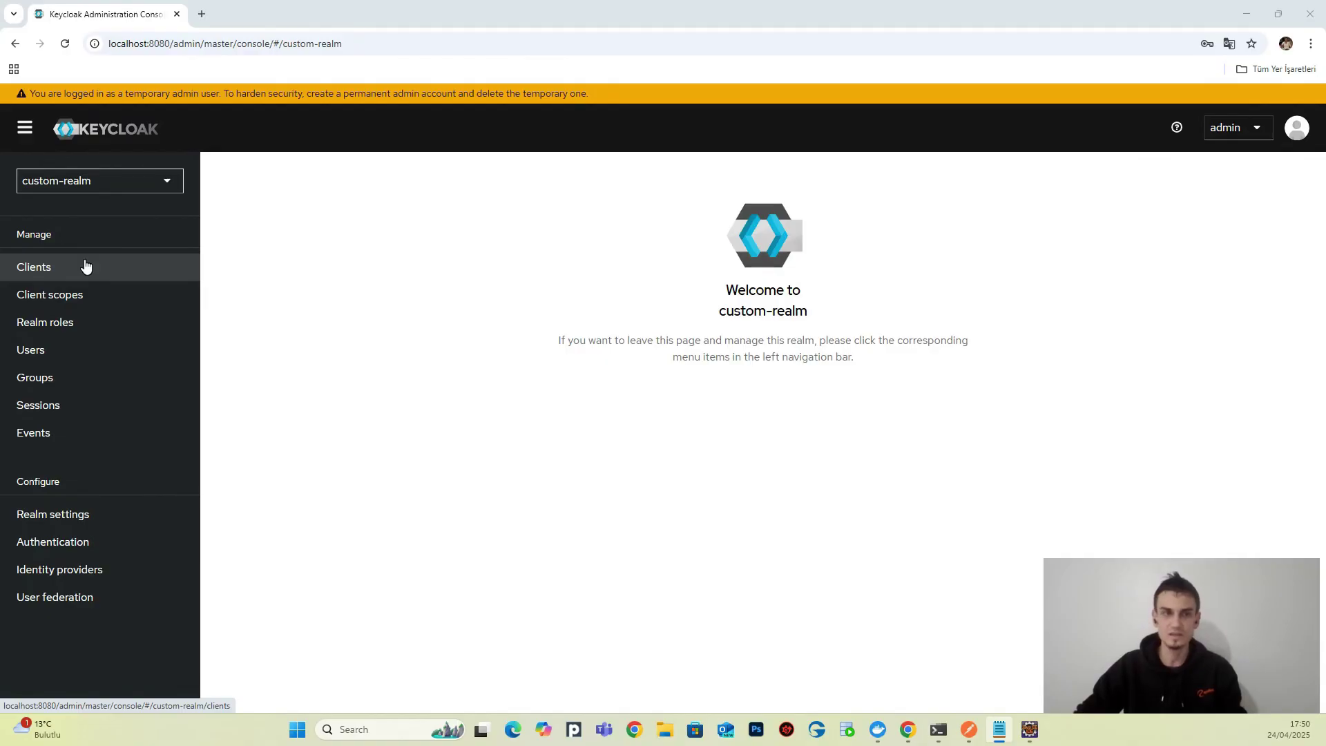
Start a new OpenID Connect client in custom-realm with the client ID custom-client
{"action": "left_click", "coordinate": [86, 266]}
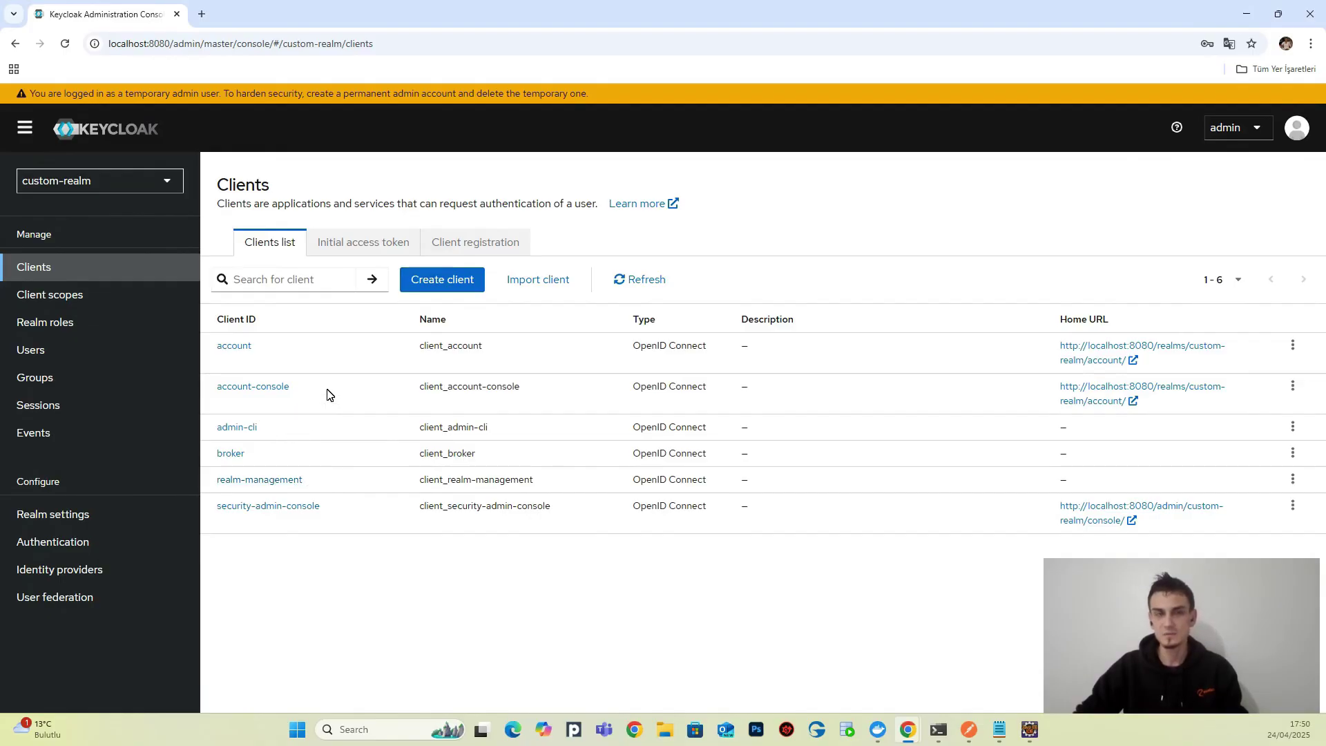
{"action": "left_click", "coordinate": [452, 281]}
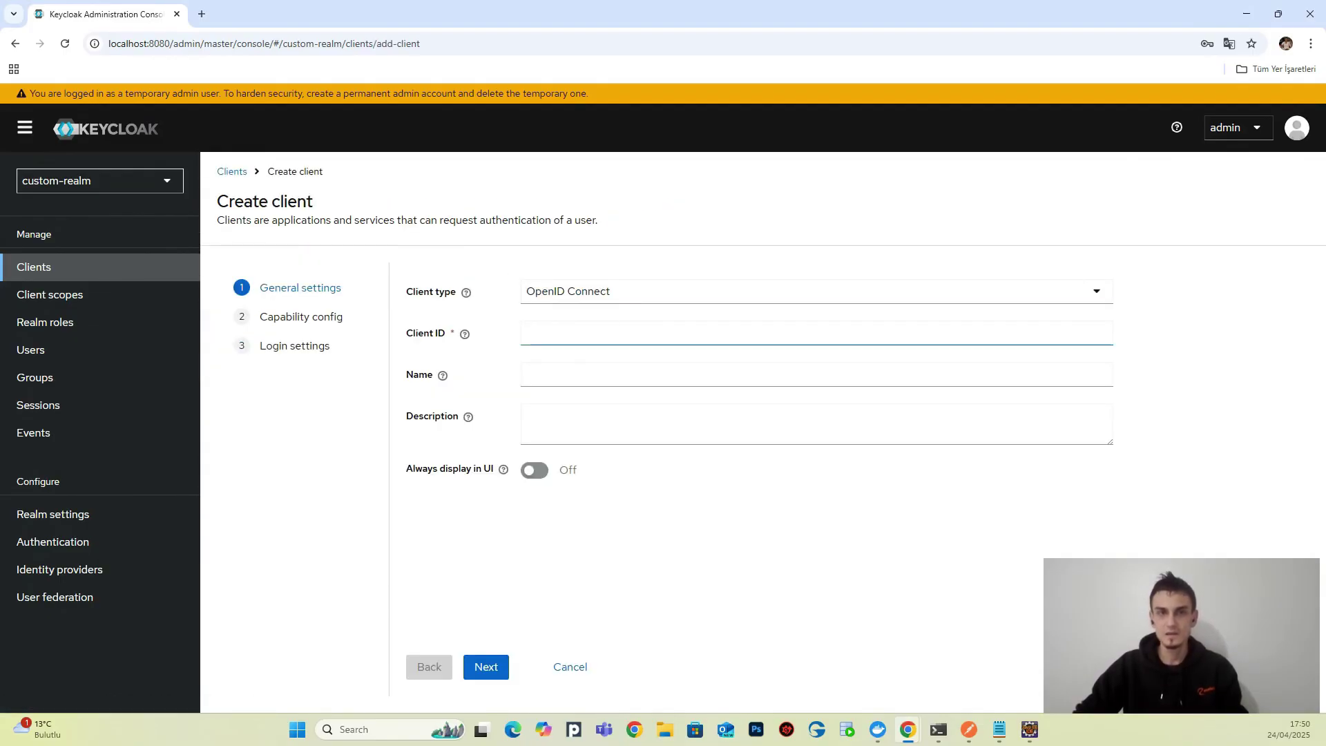
{"action": "type", "text": "custom"}
{"action": "key", "text": "BackSpace"}
{"action": "key", "text": "BackSpace"}
{"action": "key", "text": "BackSpace"}
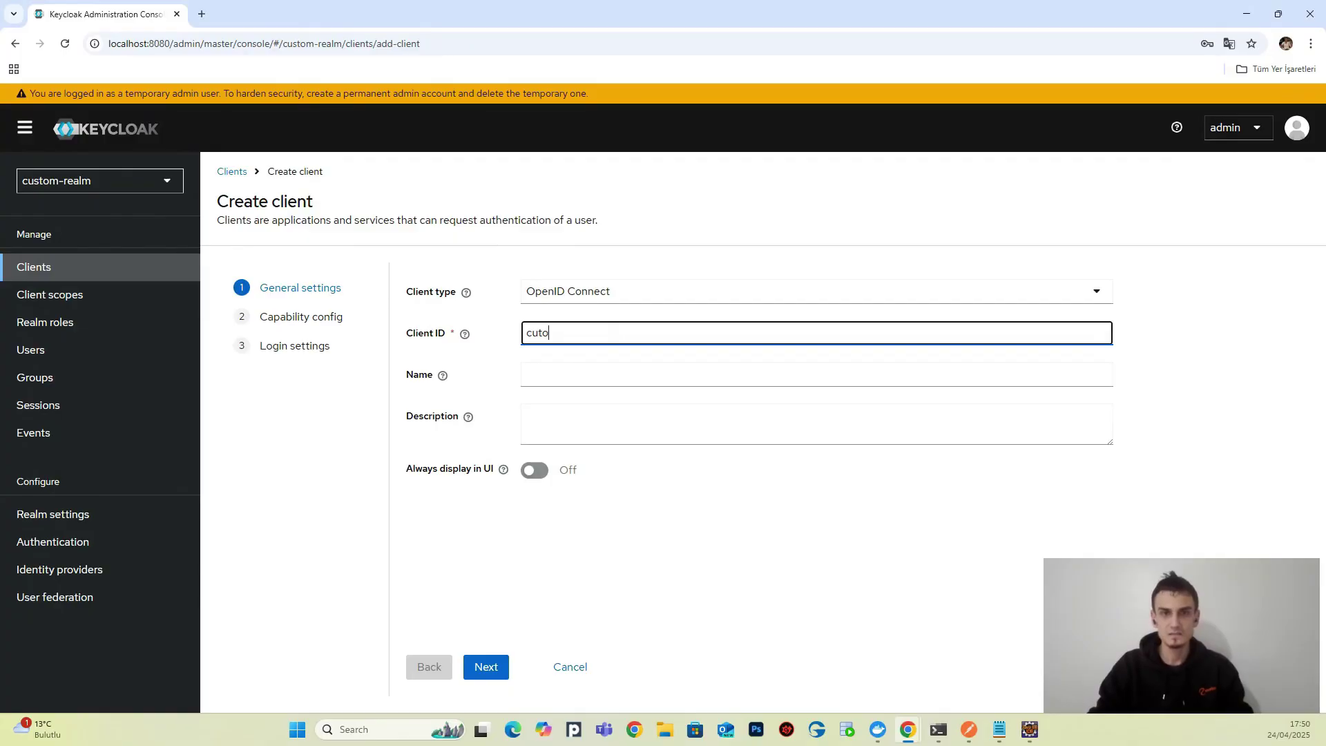
{"action": "type", "text": "stom-client"}
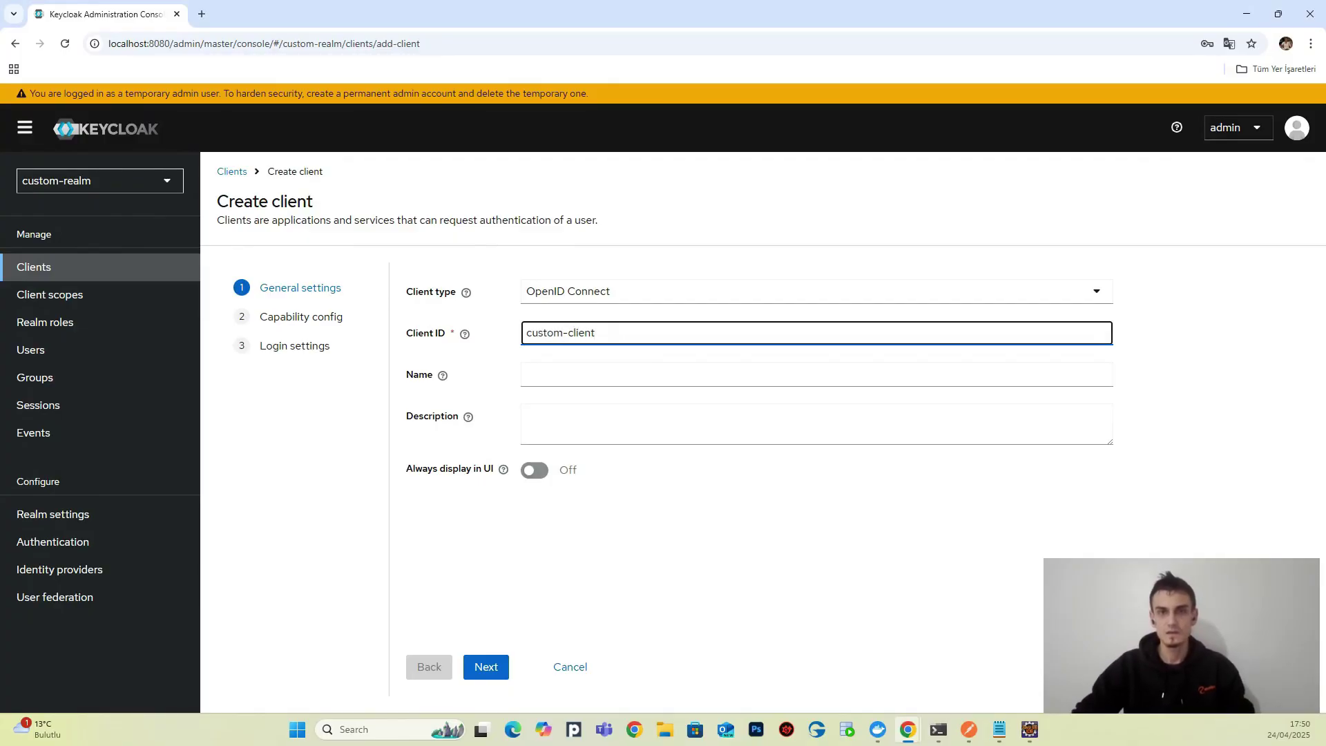
Name the client "Custom Client - Produced by" followed by the author's full name in capitals
{"action": "left_click", "coordinate": [626, 373]}
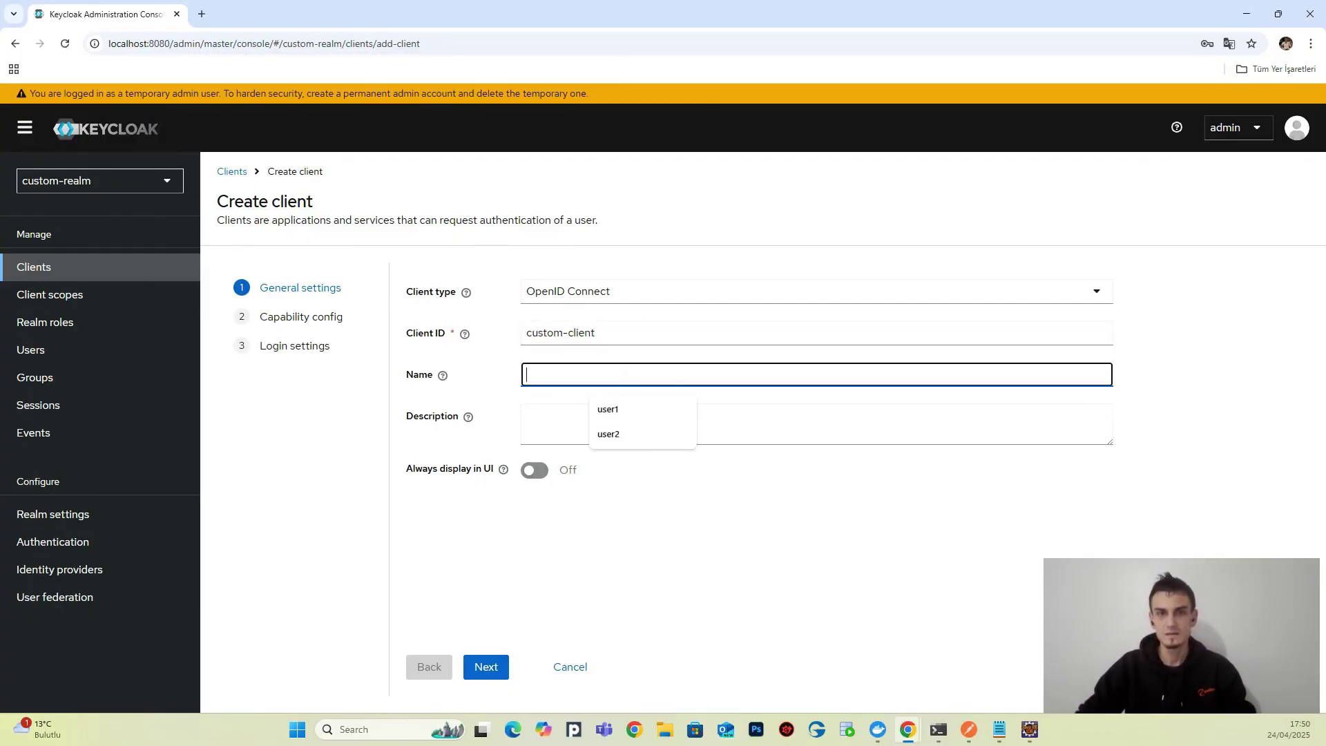
{"action": "type", "text": "Custom Clie"}
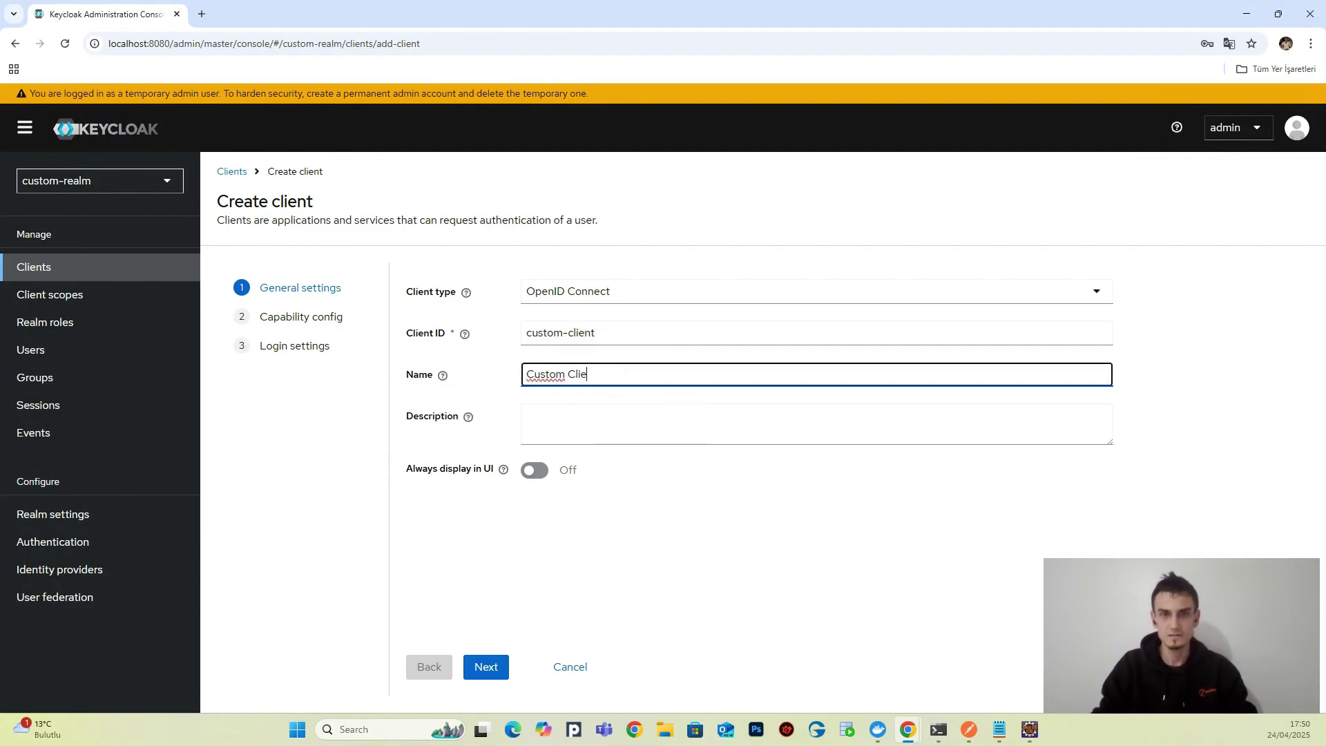
{"action": "type", "text": "nt - Prod"}
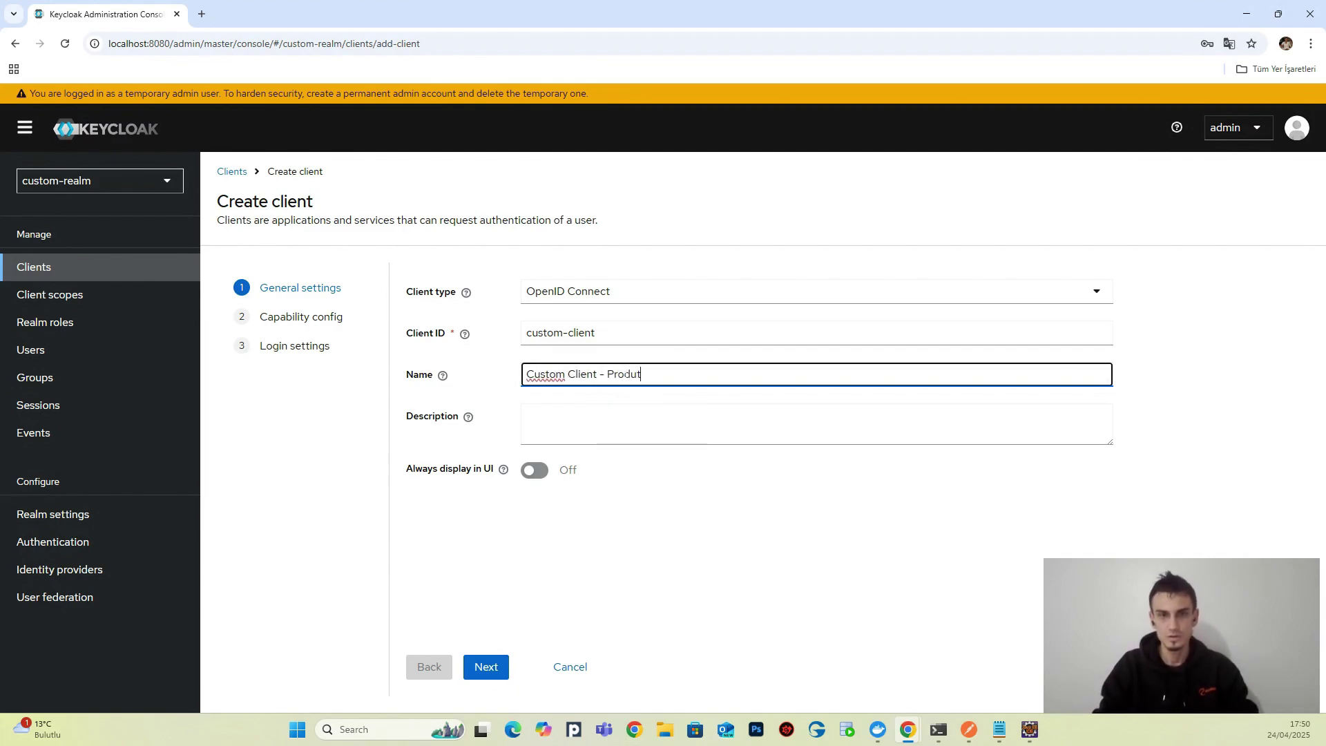
{"action": "type", "text": "uced by Ahmet"}
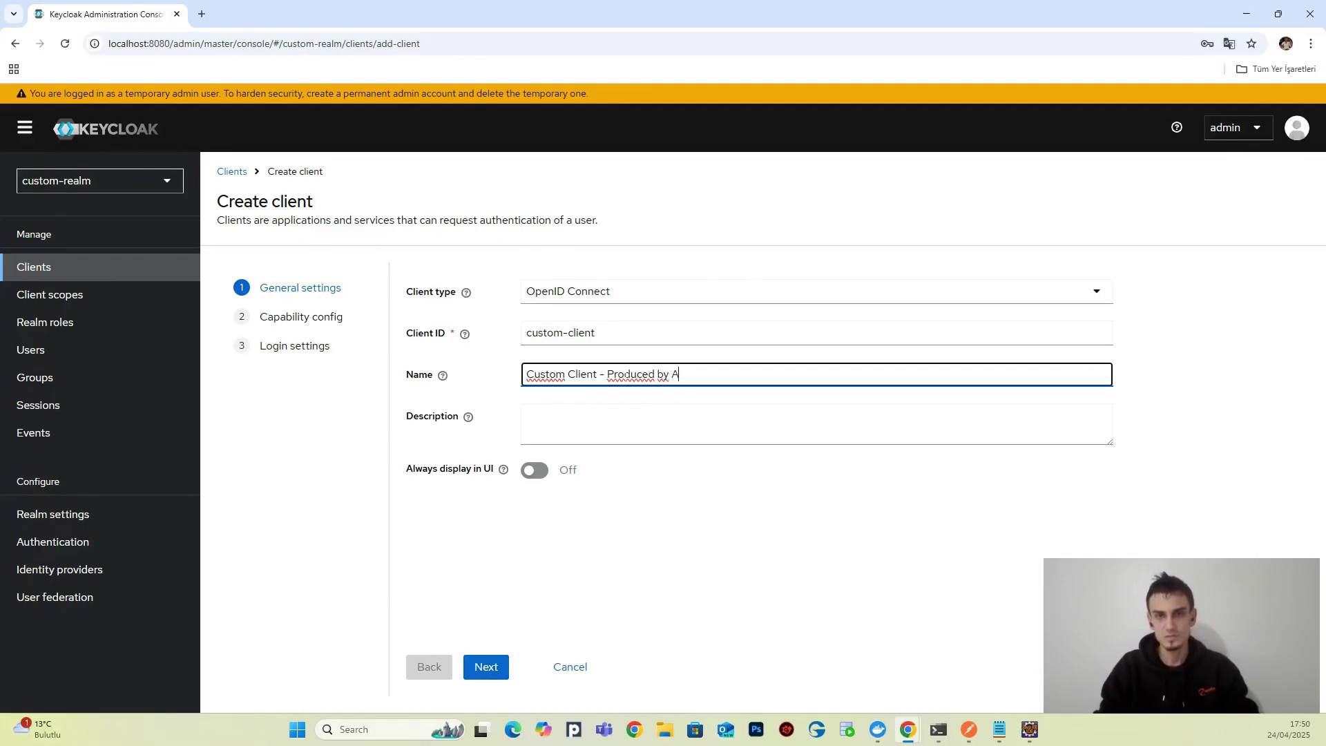
{"action": "key", "text": "BackSpace"}
{"action": "key", "text": "BackSpace"}
{"action": "type", "text": "HMET ARABACI"}
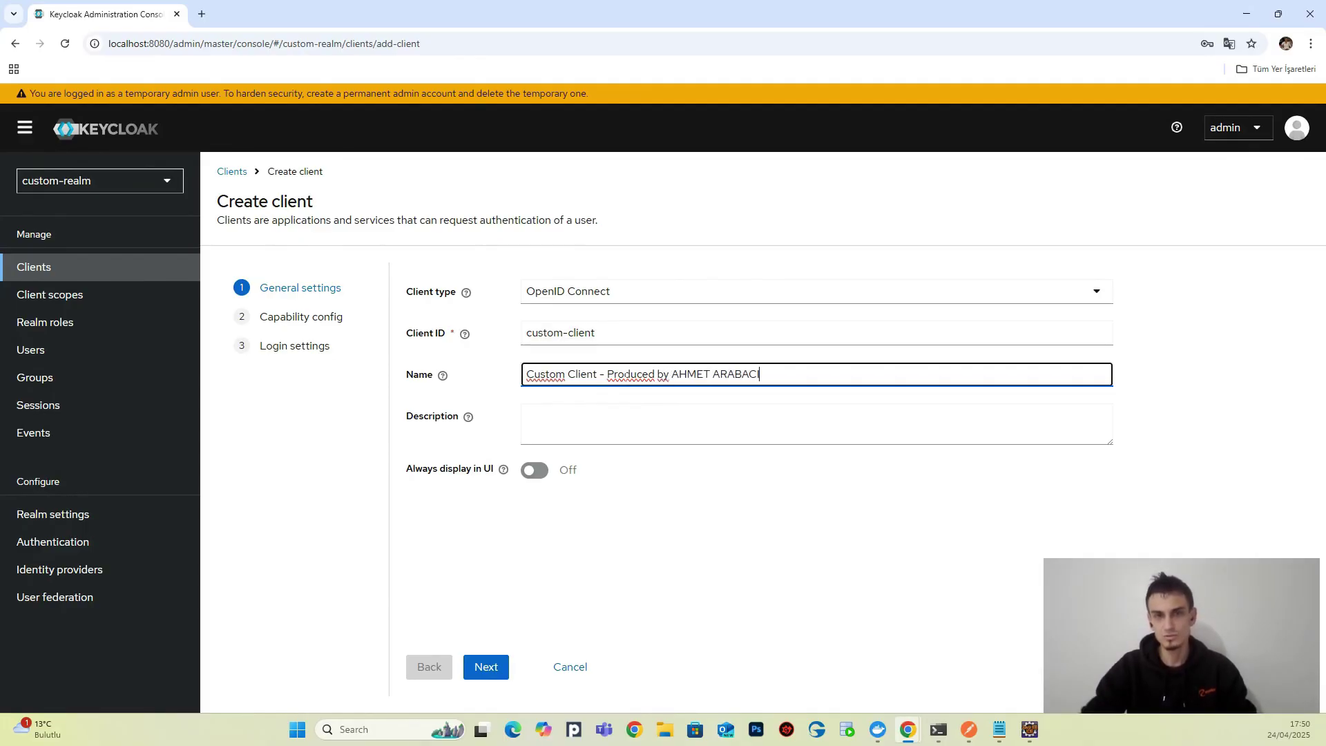
Copy the client's name into its description
{"action": "key", "text": "ctrl+a"}
{"action": "key", "text": "ctrl+c"}
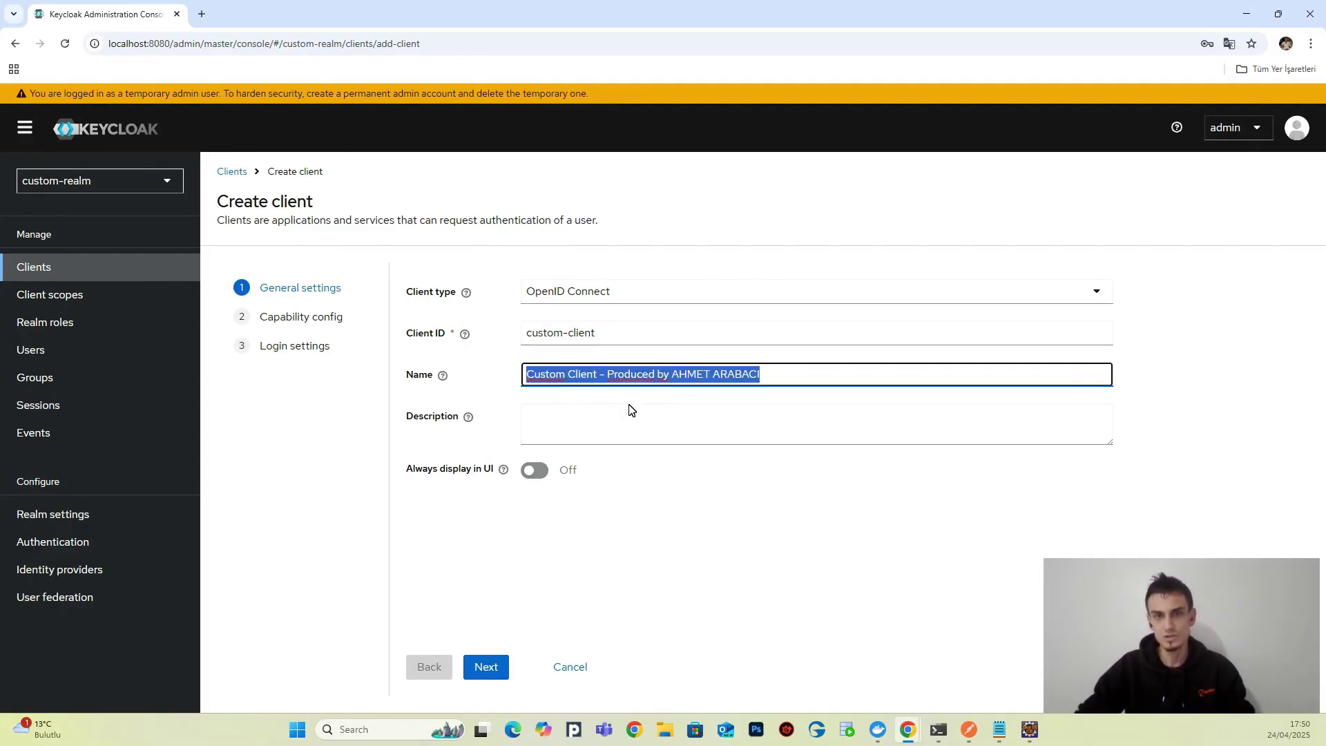
{"action": "left_click", "coordinate": [632, 412]}
{"action": "key", "text": "ctrl+v"}
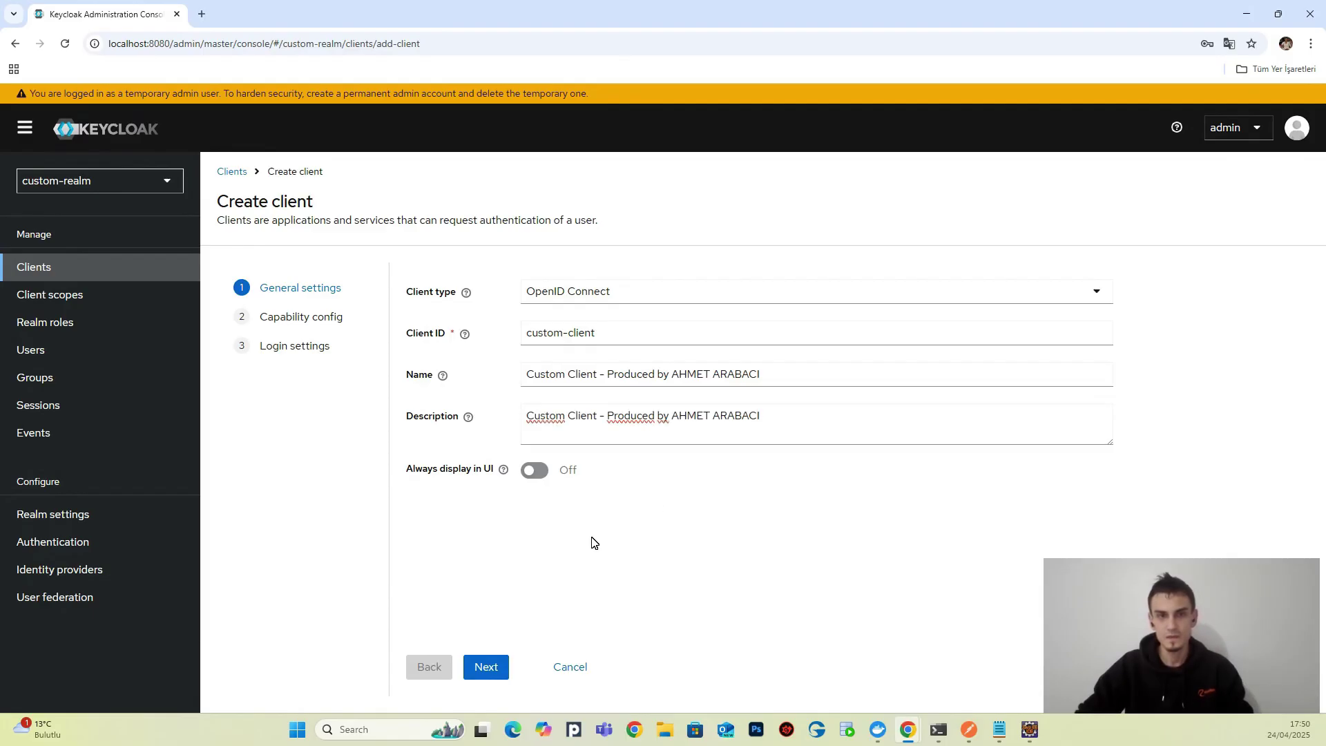
Turn on client authentication in the capability config and proceed to the login settings
{"action": "left_click", "coordinate": [496, 670]}
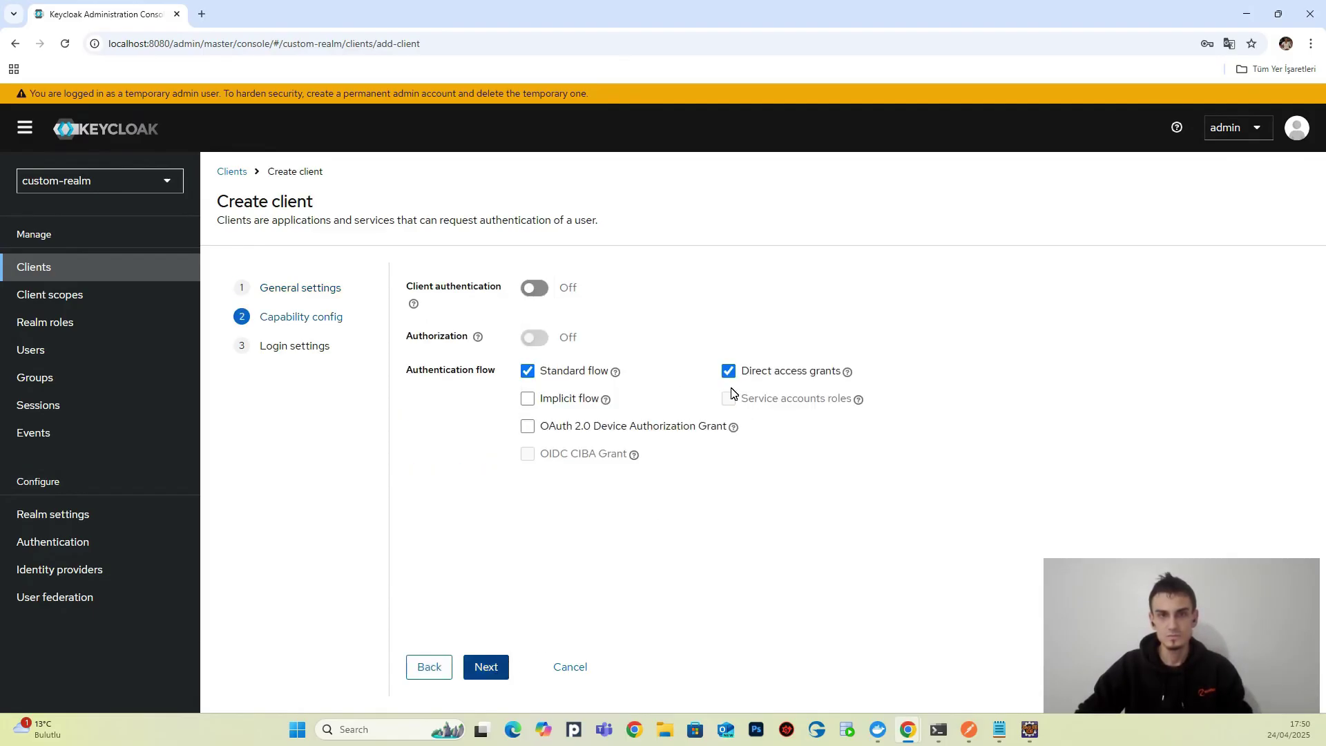
{"action": "left_click", "coordinate": [543, 288]}
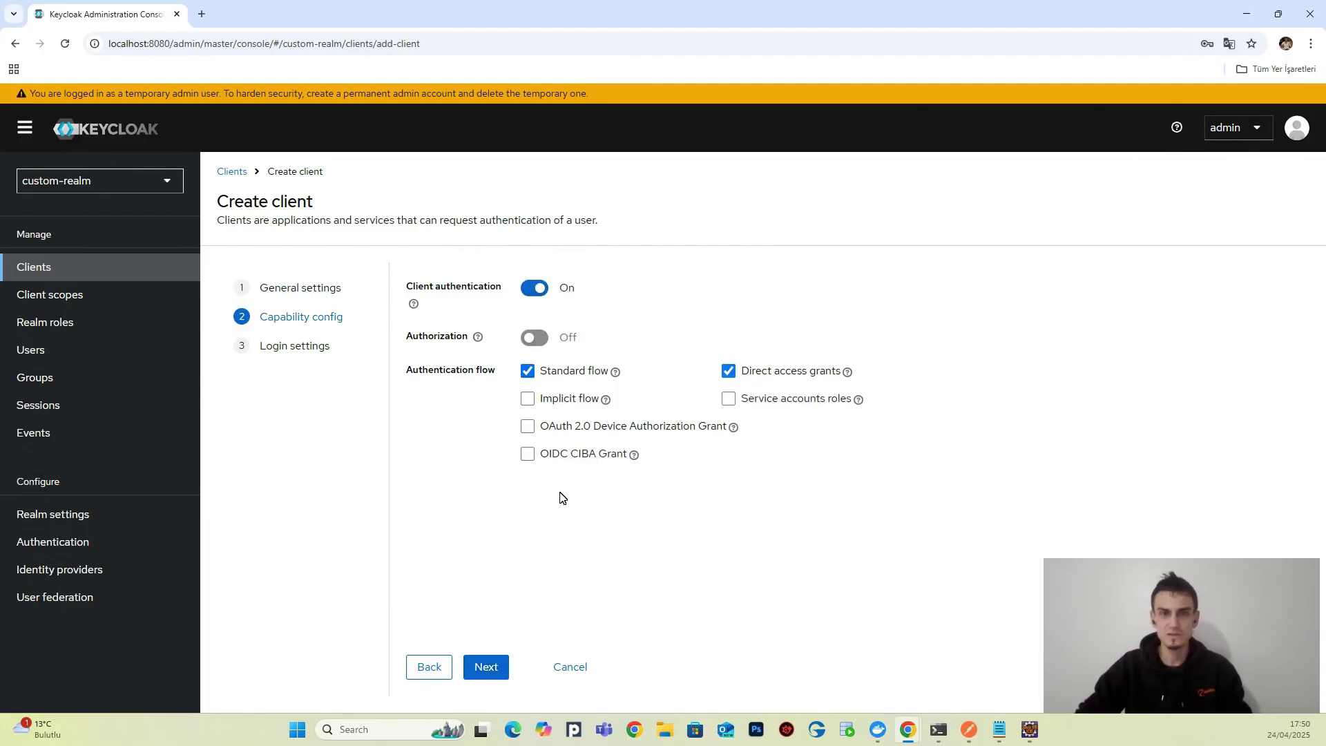
{"action": "left_click", "coordinate": [500, 670]}
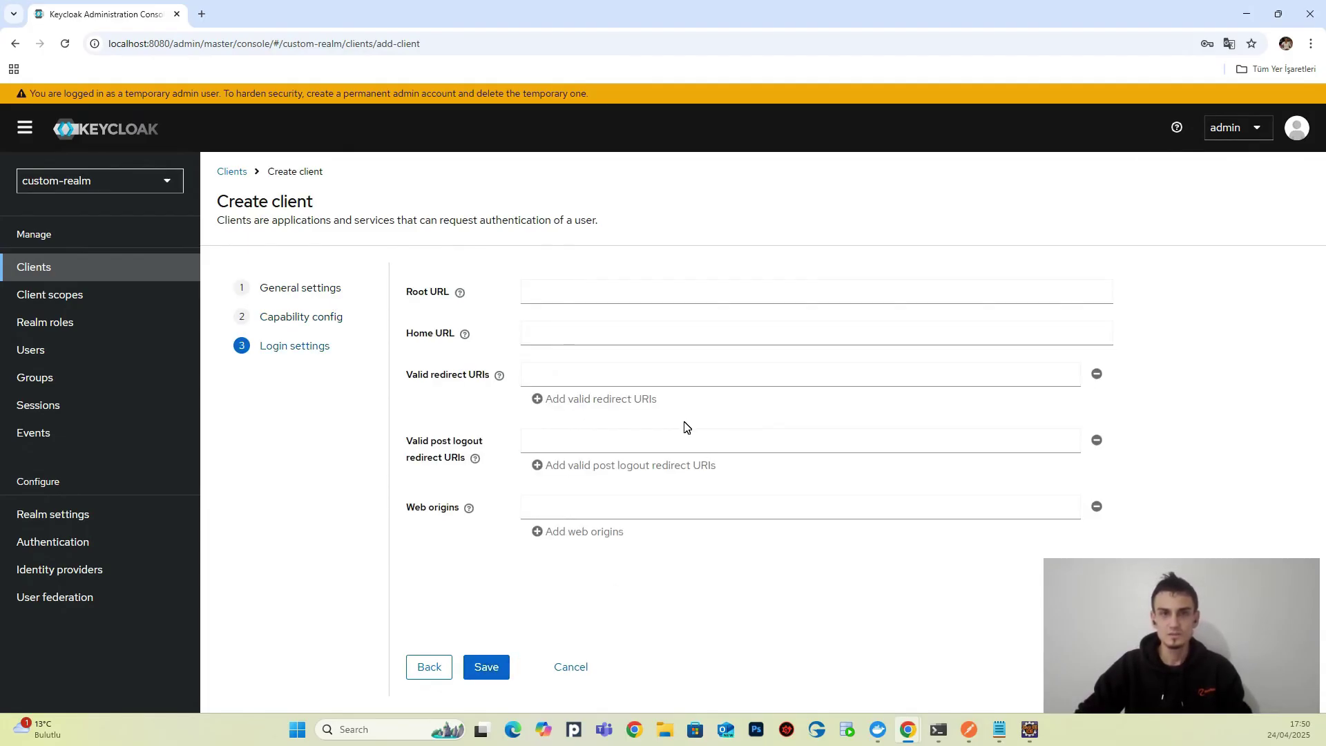
{"action": "left_click", "coordinate": [682, 379]}
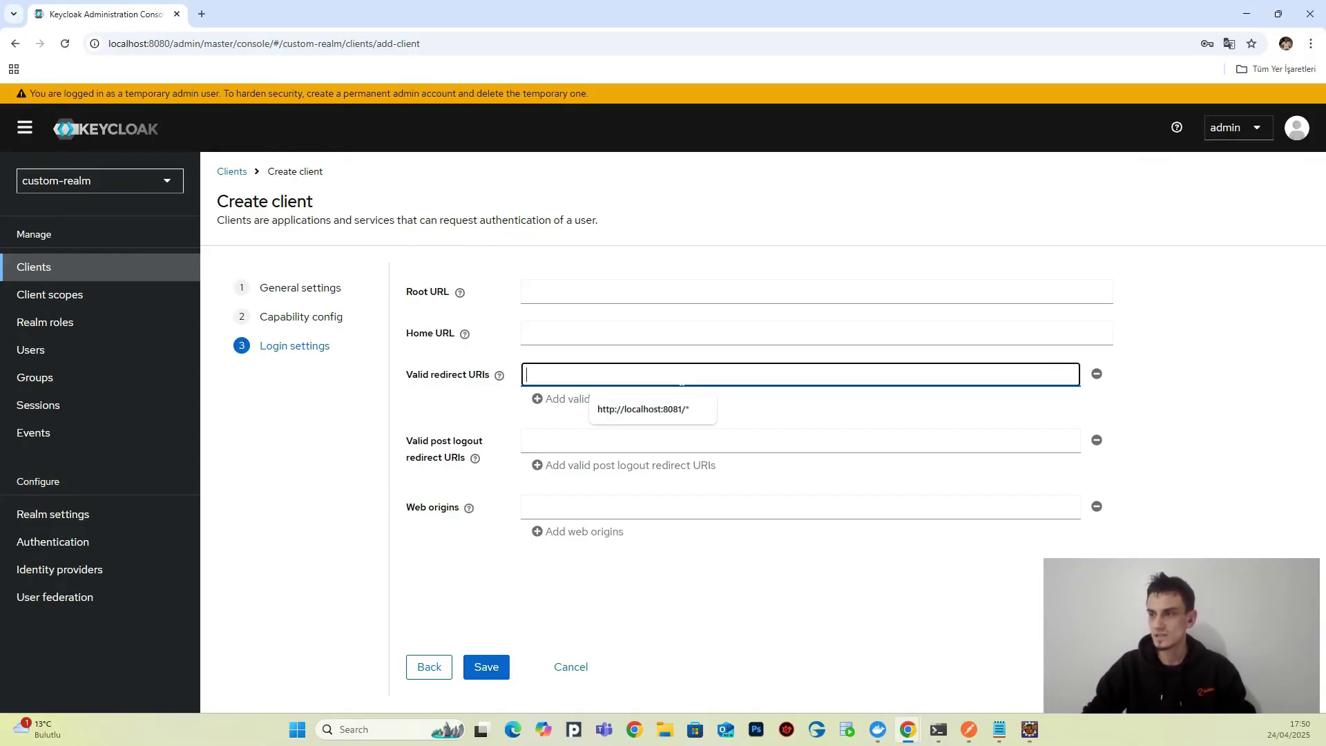
{"action": "type", "text": "HT"}
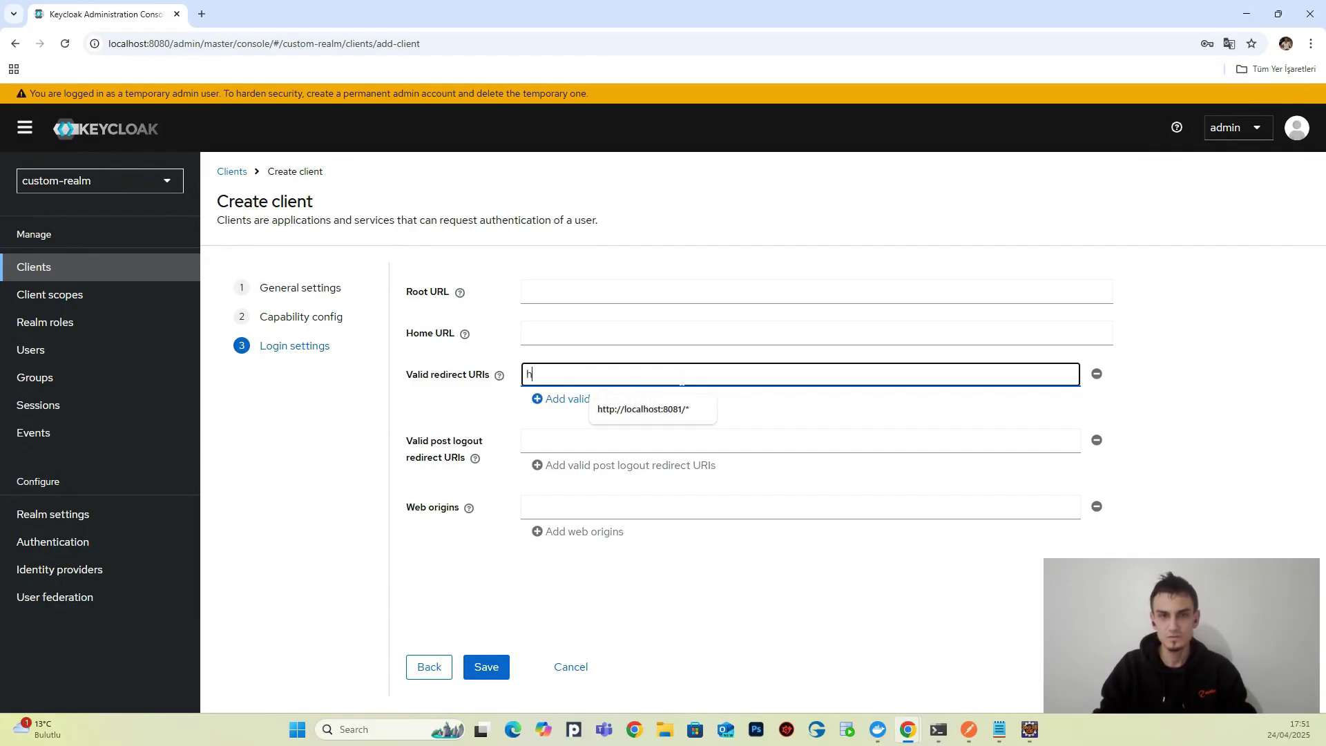
{"action": "type", "text": "ttp://localhos"}
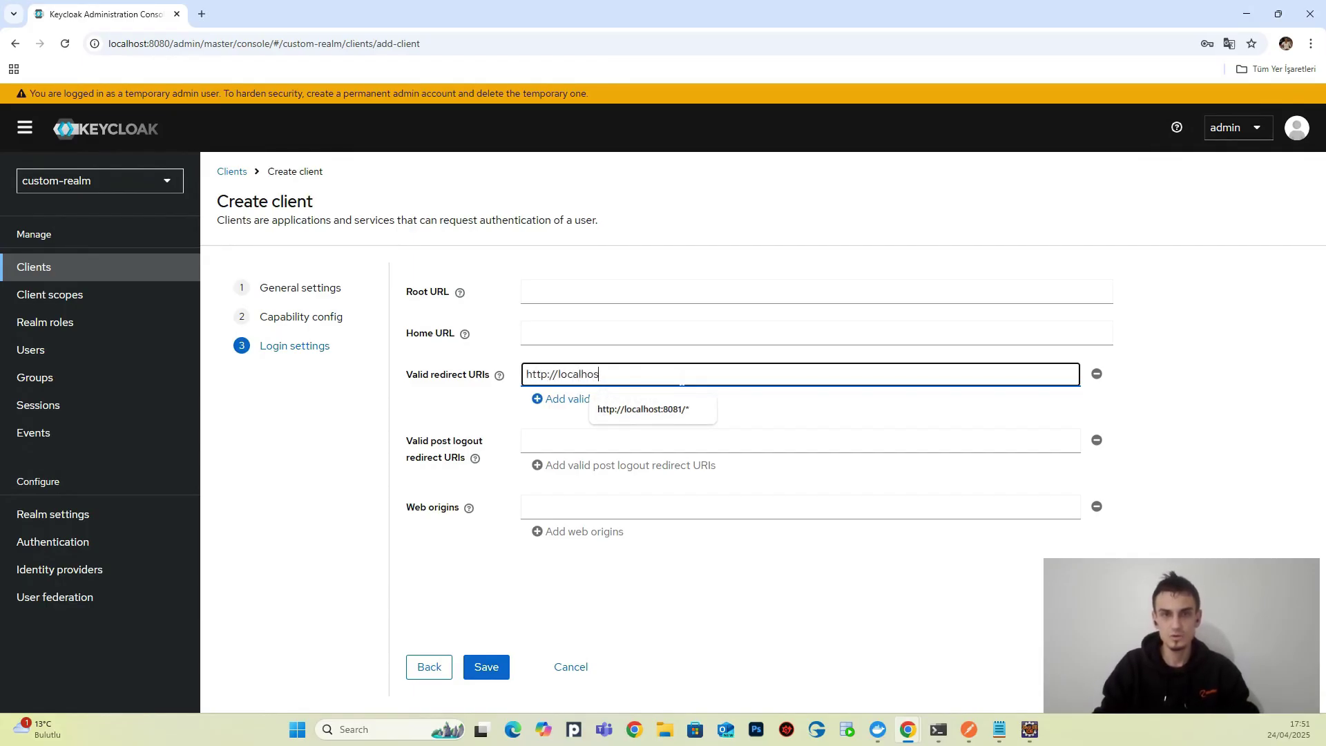
{"action": "type", "text": "t:8081/"}
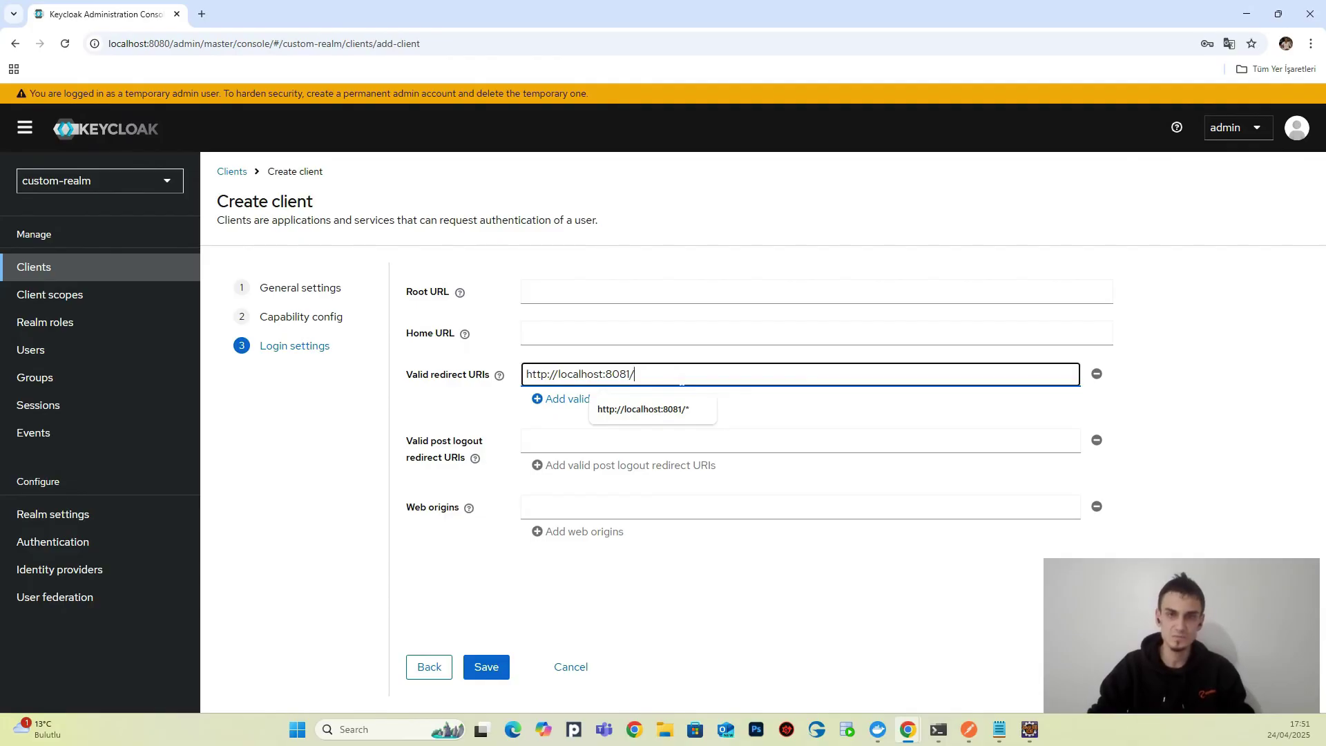
{"action": "type", "text": "*"}
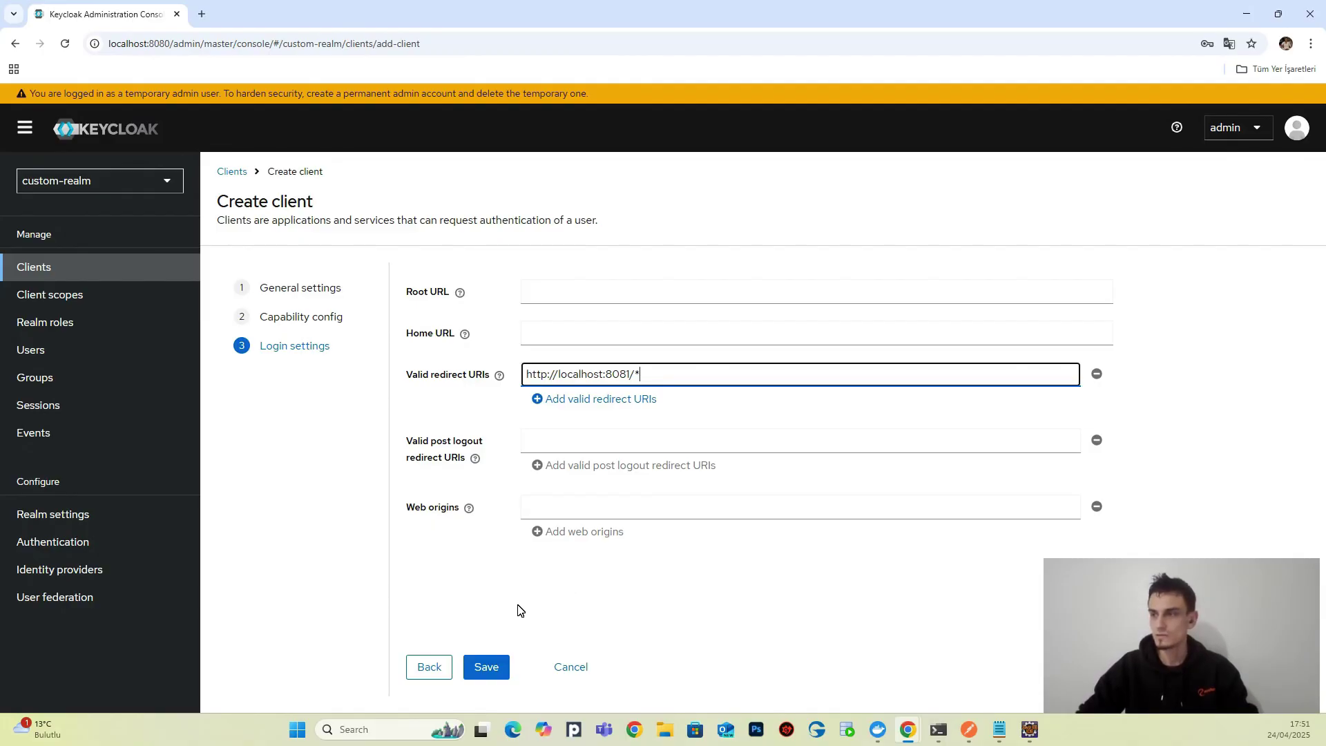
Allow all web origins with * and save the new client
{"action": "left_click", "coordinate": [545, 508]}
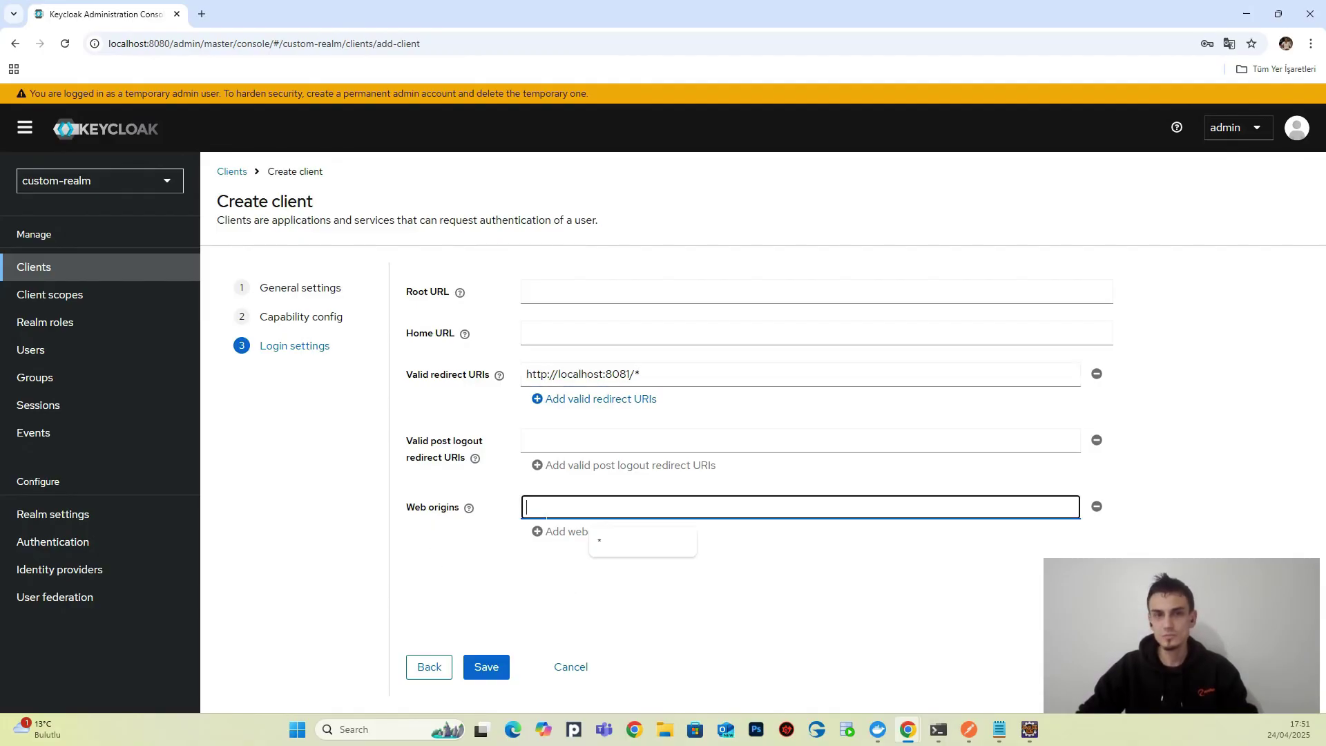
{"action": "left_click", "coordinate": [492, 557]}
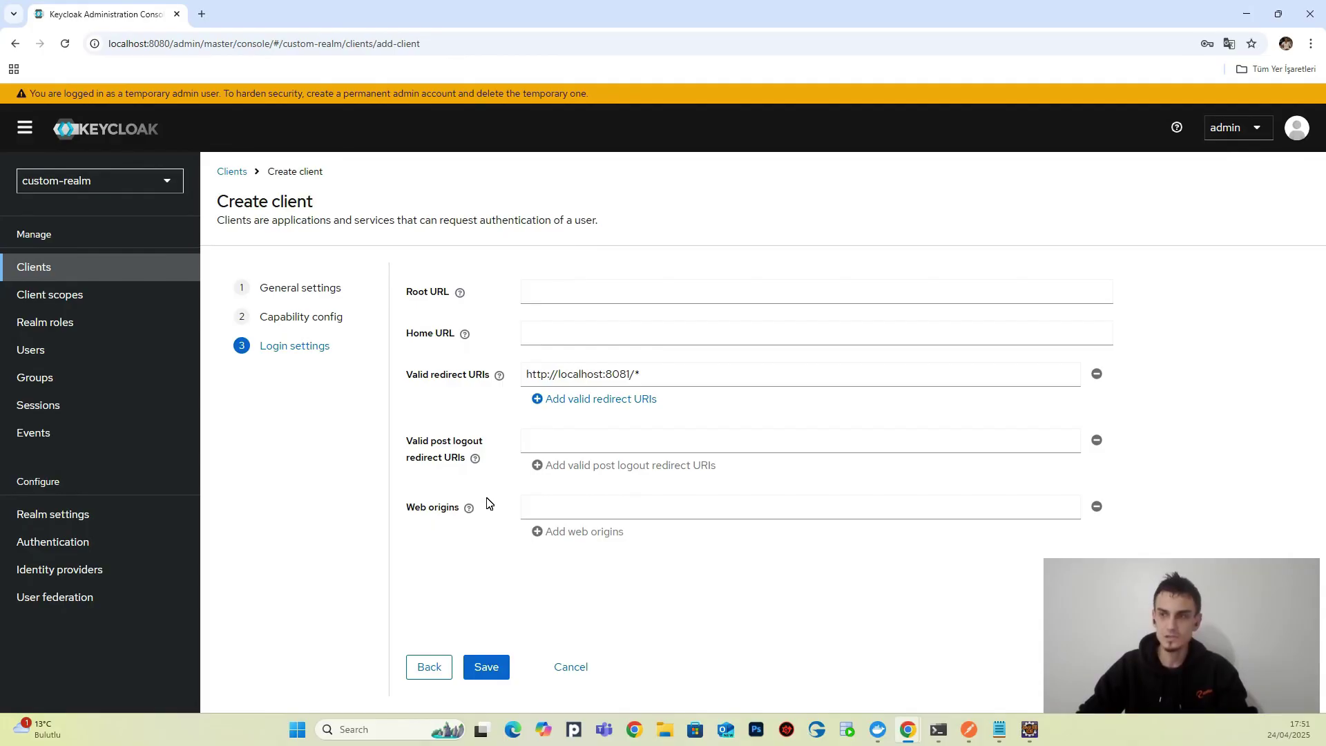
{"action": "left_click", "coordinate": [691, 511]}
{"action": "type", "text": "*"}
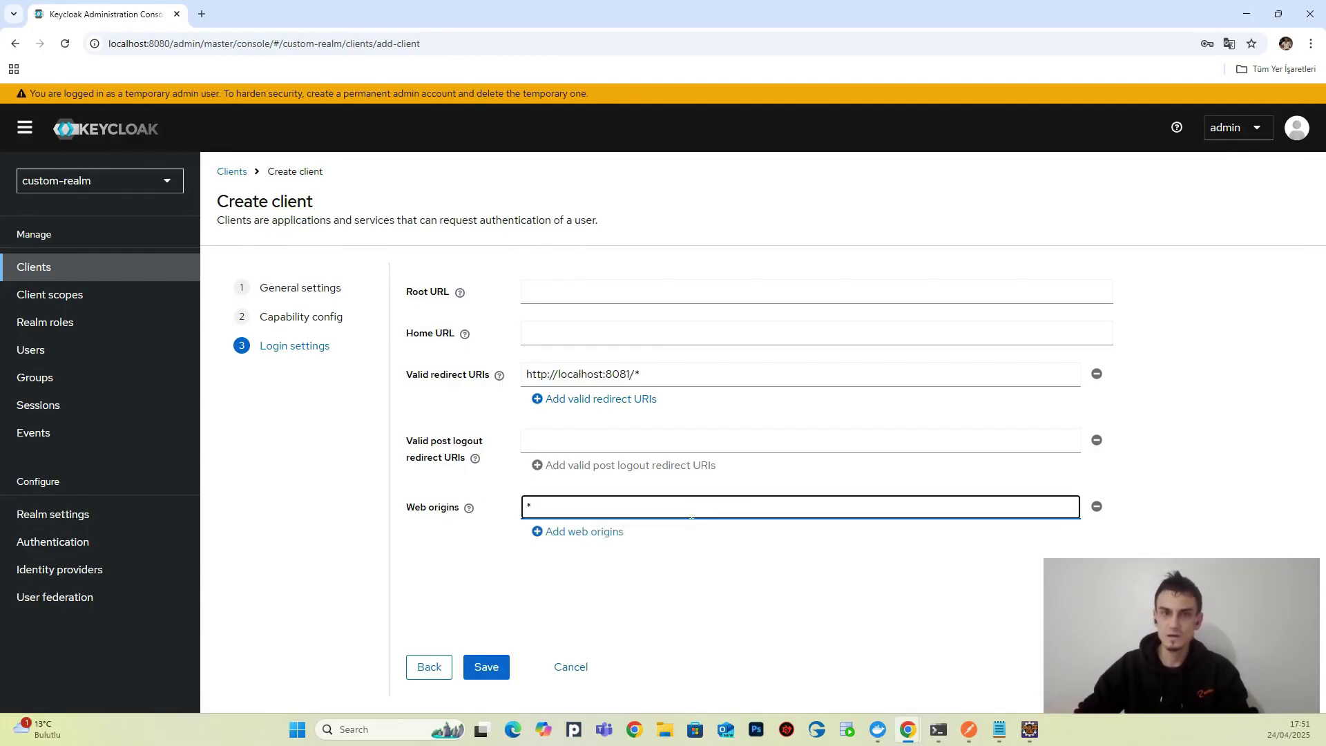
{"action": "left_click", "coordinate": [696, 618]}
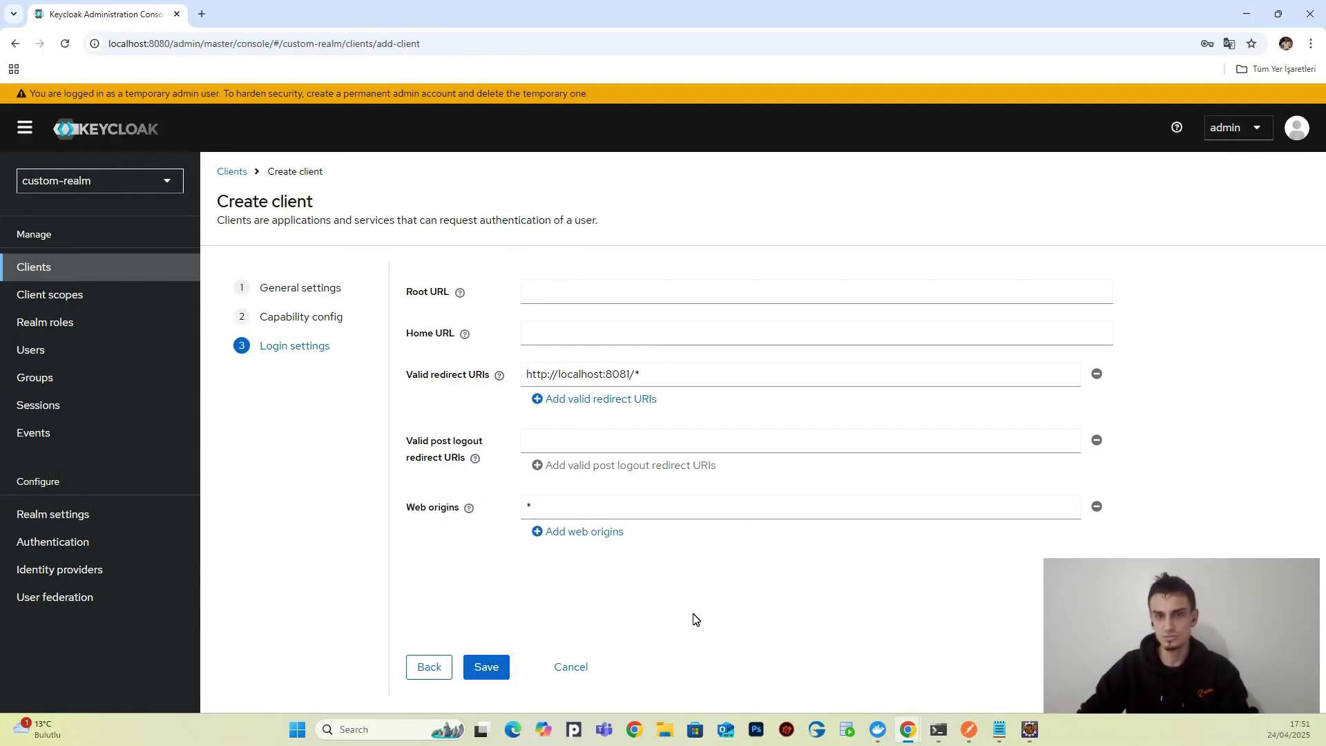
{"action": "left_click", "coordinate": [486, 668]}
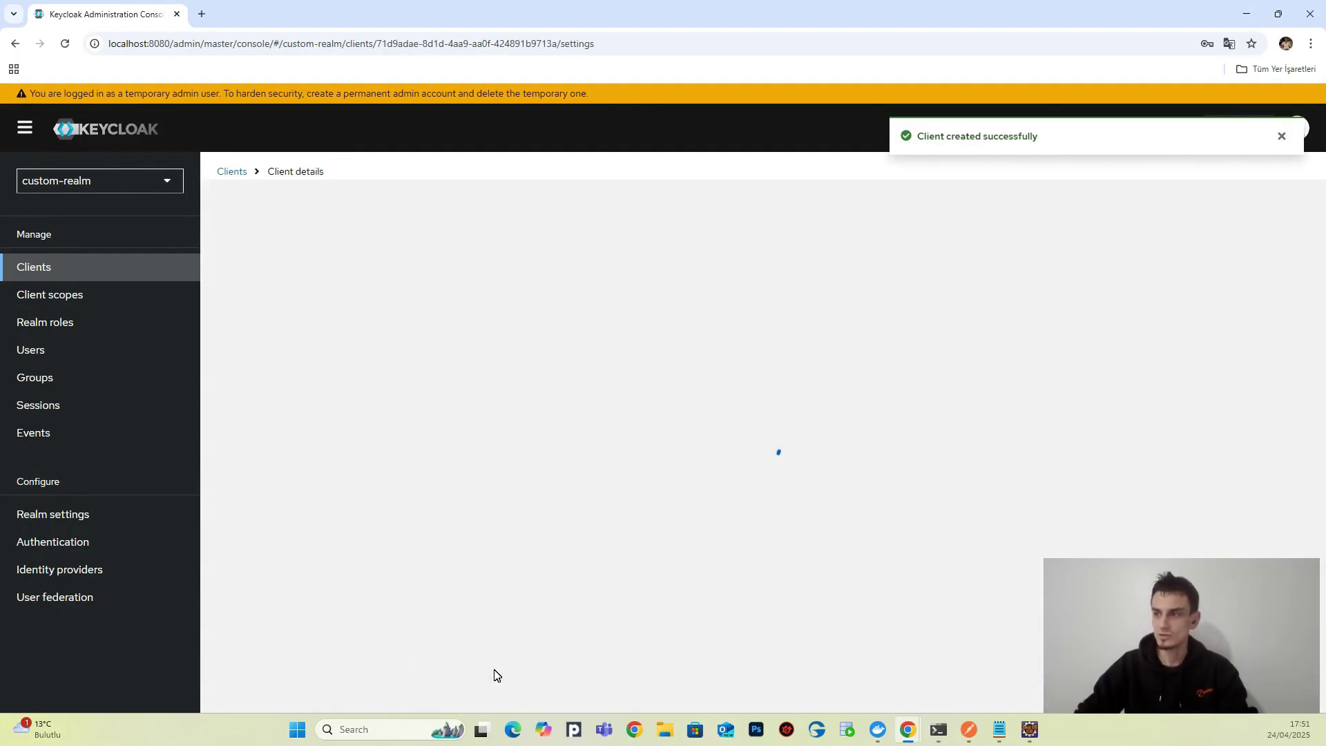
Review the saved client's settings, and check its name and description in the clients list
{"action": "scroll", "coordinate": [623, 416], "scroll_direction": "down", "scroll_amount": 2}
{"action": "scroll", "coordinate": [620, 417], "scroll_direction": "down", "scroll_amount": 3}
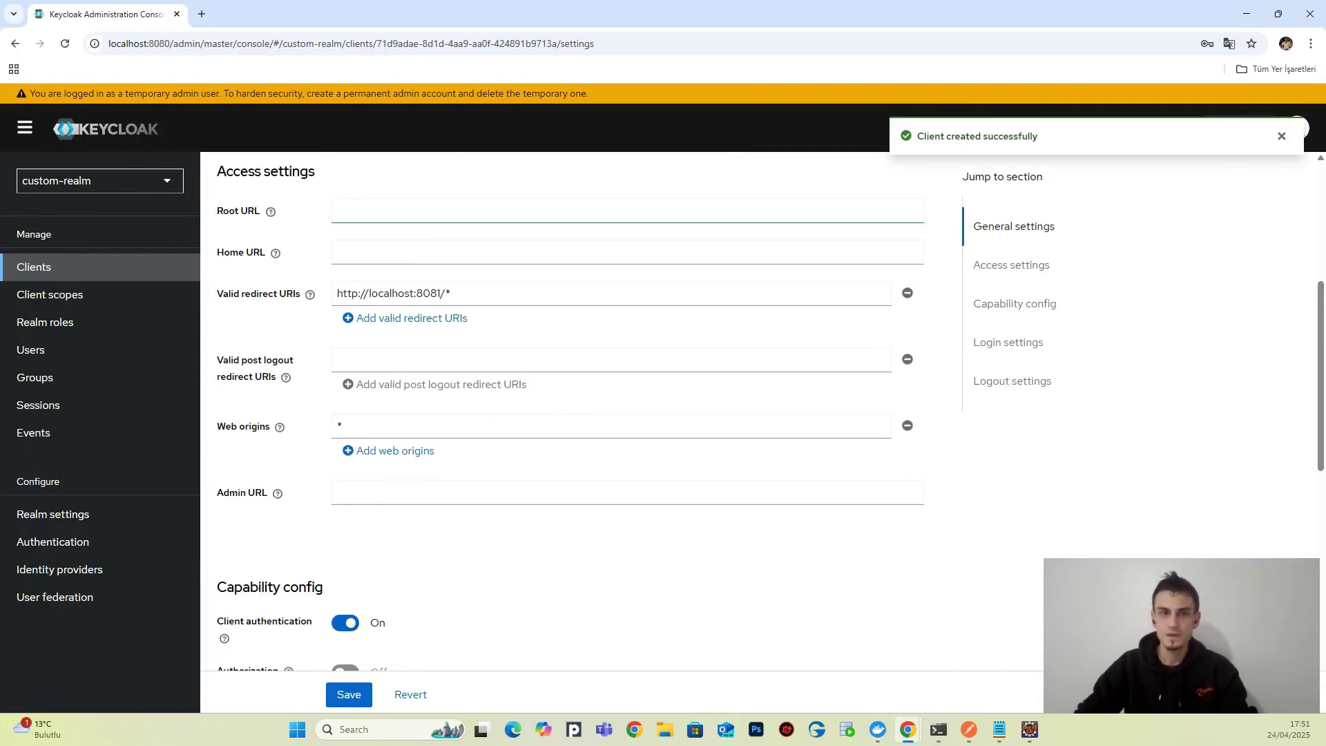
{"action": "scroll", "coordinate": [491, 412], "scroll_direction": "up", "scroll_amount": 5}
{"action": "left_click", "coordinate": [133, 269]}
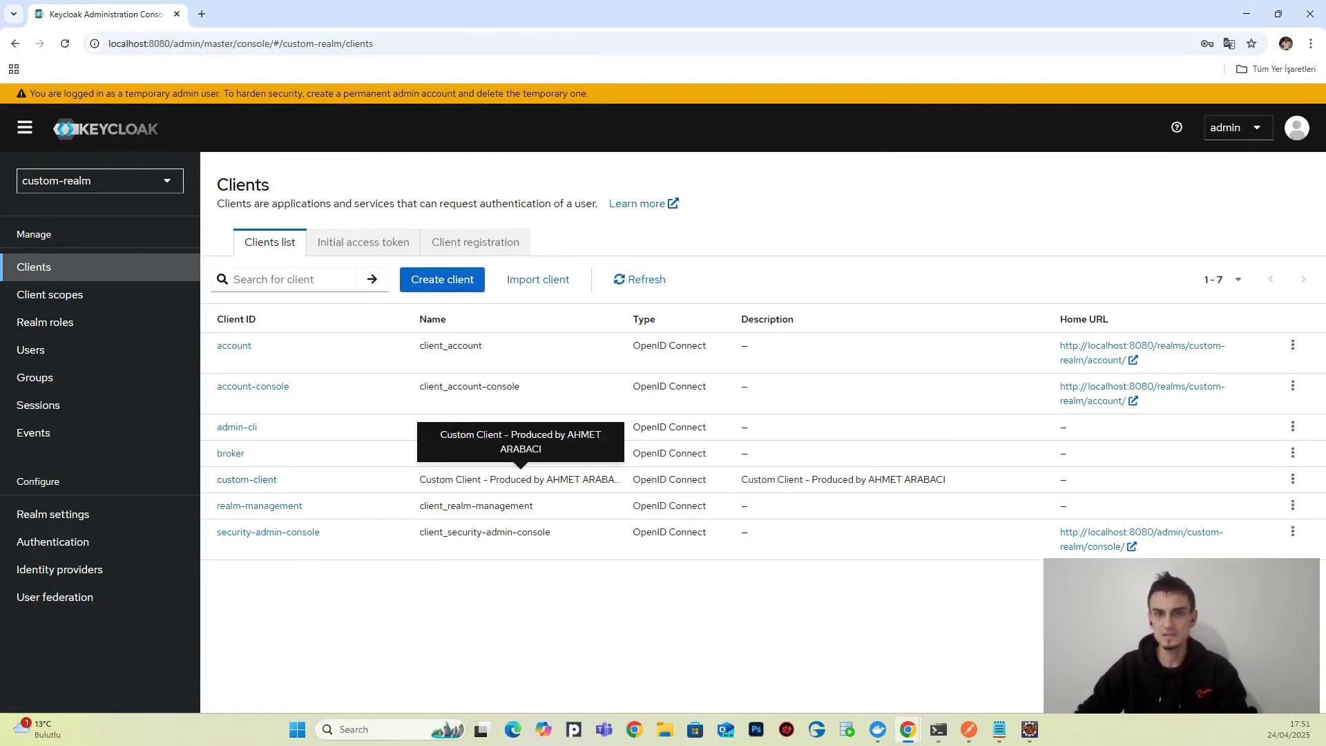
{"action": "left_click_drag", "start_coordinate": [419, 479], "coordinate": [639, 477]}
{"action": "left_click", "coordinate": [594, 480]}
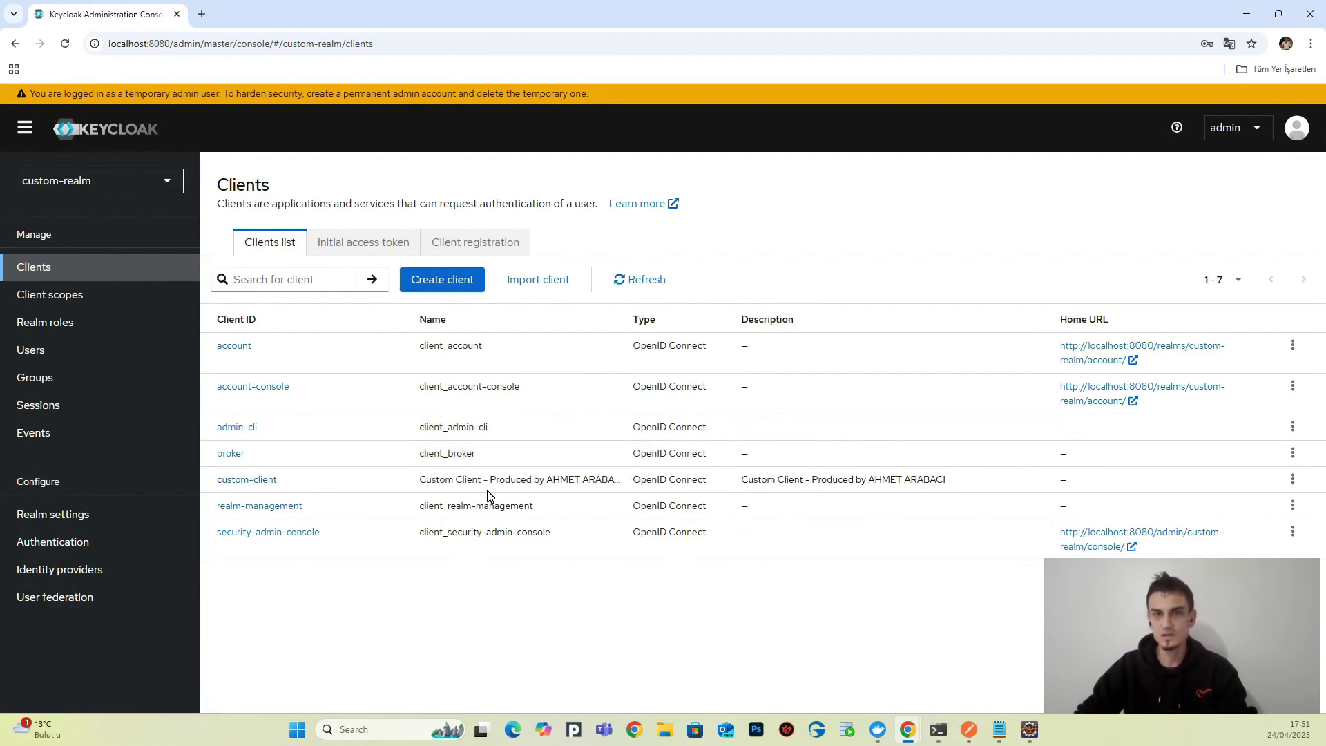
{"action": "left_click_drag", "start_coordinate": [947, 479], "coordinate": [724, 483]}
{"action": "left_click", "coordinate": [847, 486]}
Open custom-client from the clients list and review its general, access and capability settings
{"action": "left_click", "coordinate": [263, 481]}
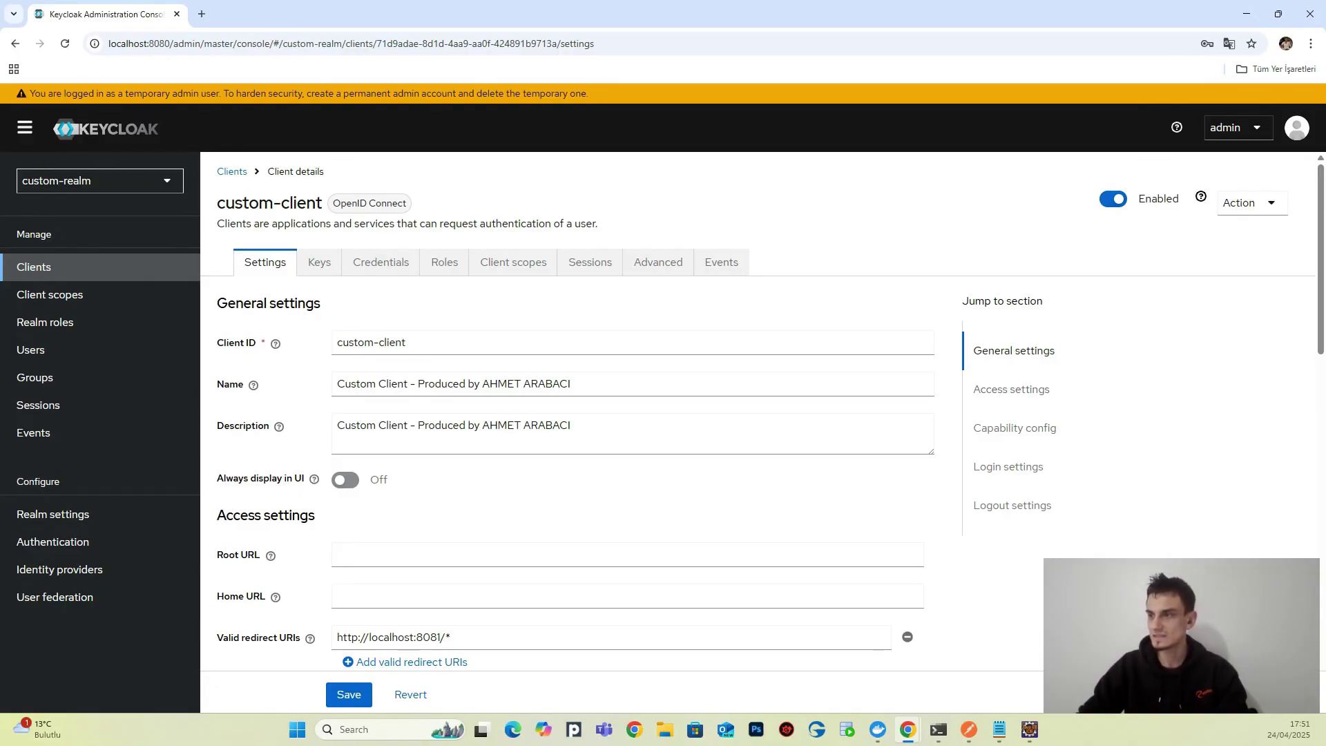
{"action": "key", "text": "alt+Tab"}
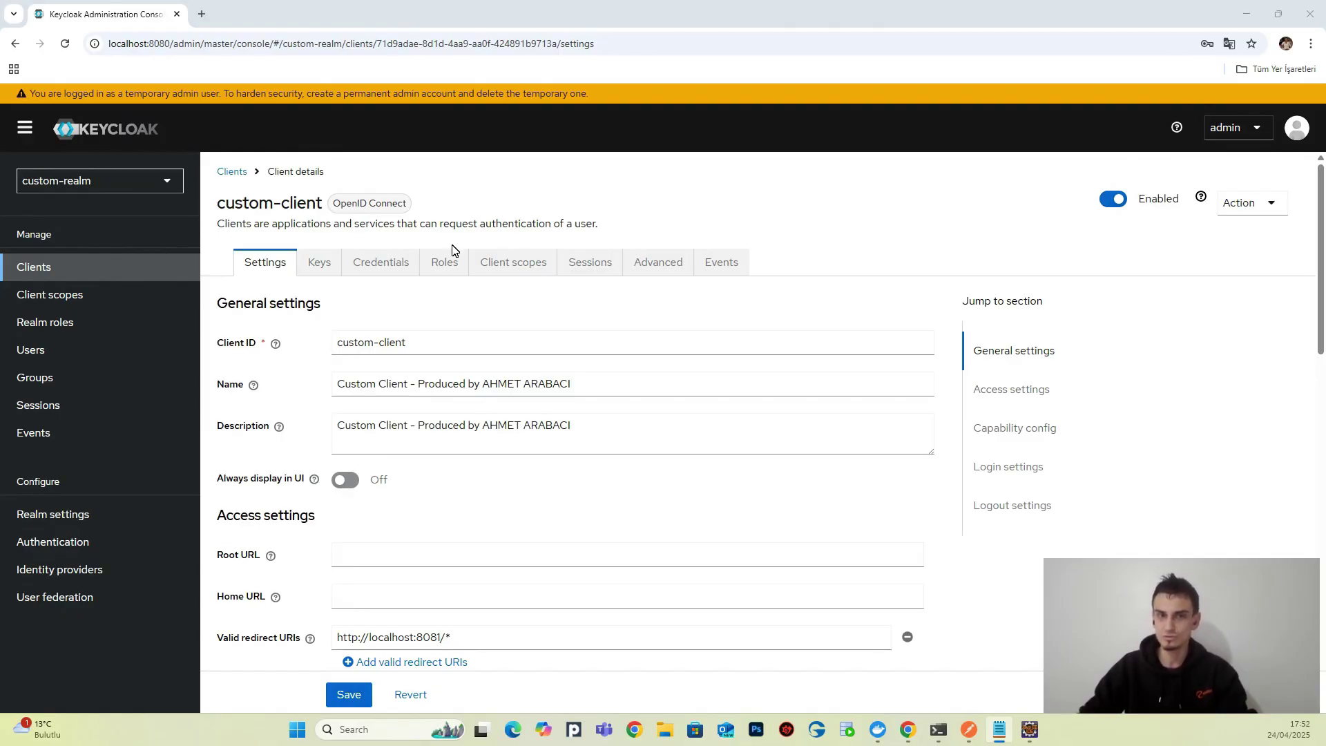
{"action": "scroll", "coordinate": [452, 250], "scroll_direction": "down", "scroll_amount": 6}
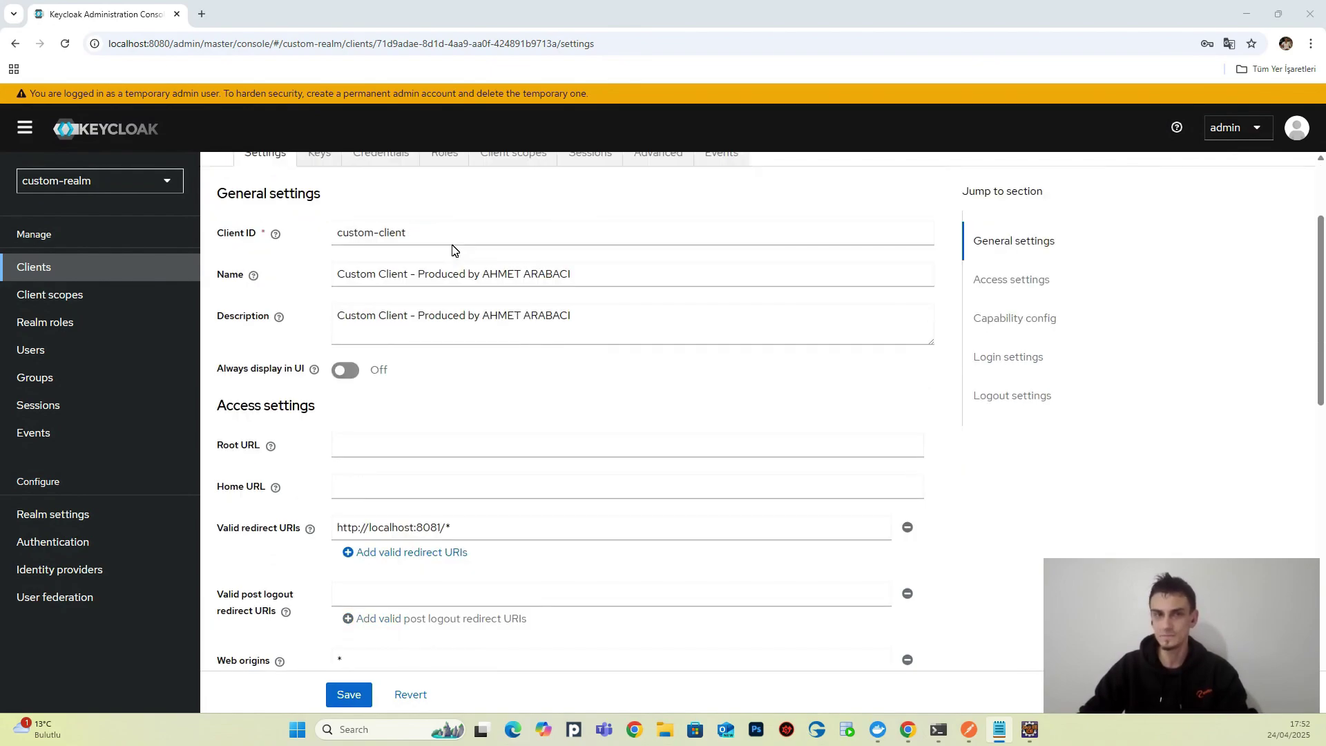
{"action": "scroll", "coordinate": [518, 482], "scroll_direction": "down", "scroll_amount": 3}
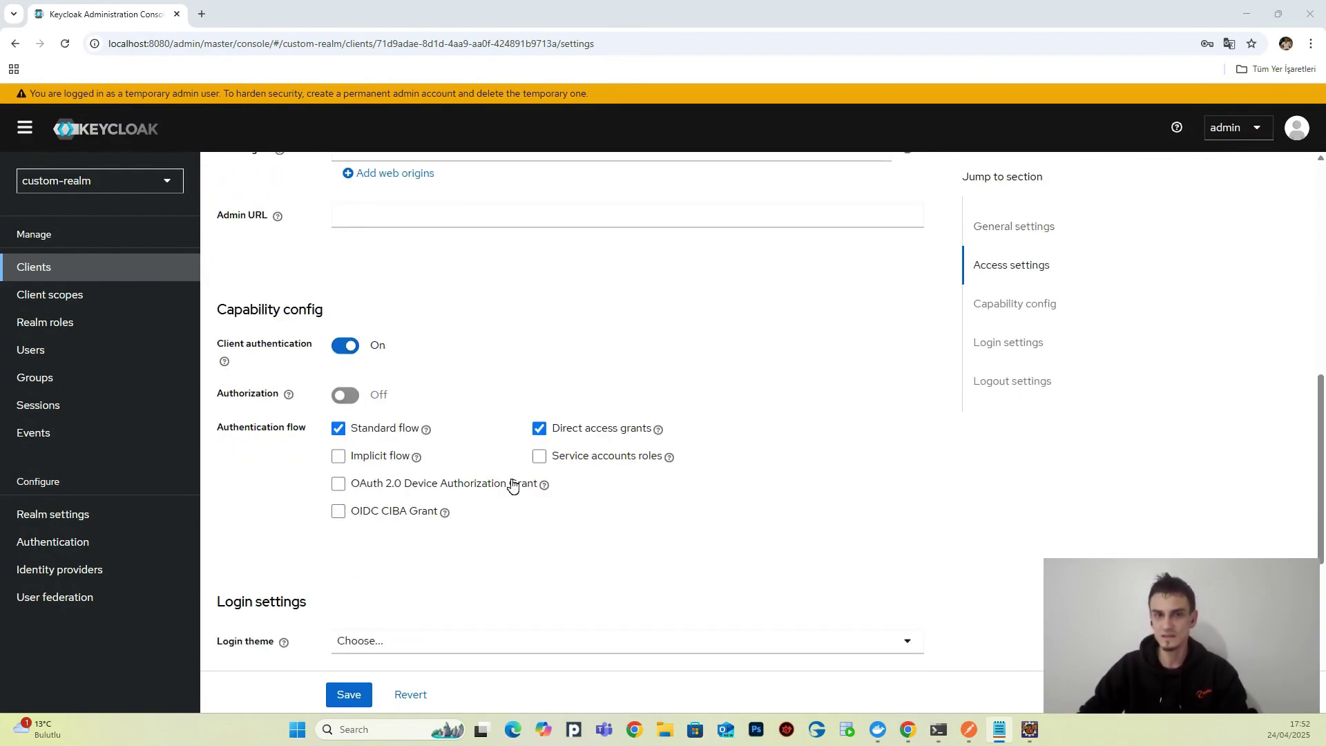
{"action": "scroll", "coordinate": [518, 483], "scroll_direction": "down", "scroll_amount": 2}
{"action": "scroll", "coordinate": [518, 456], "scroll_direction": "up", "scroll_amount": 5}
{"action": "scroll", "coordinate": [519, 452], "scroll_direction": "up", "scroll_amount": 6}
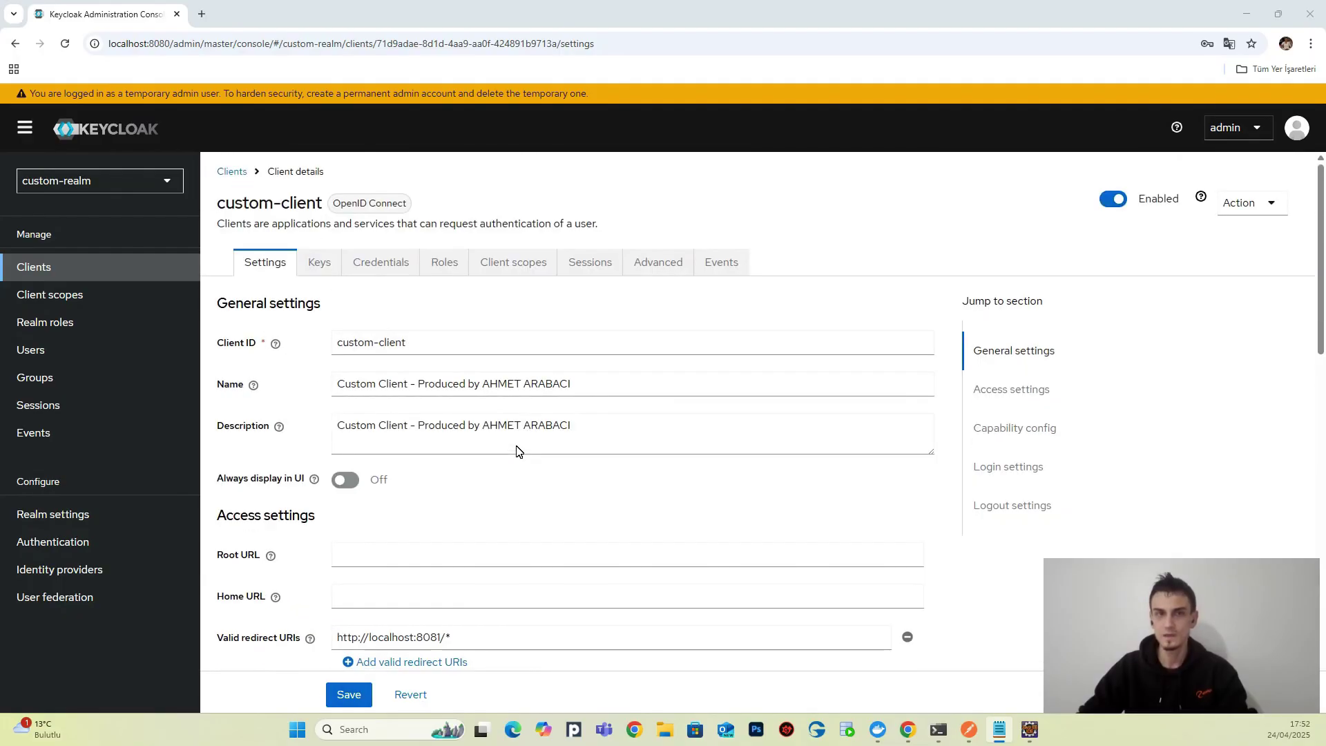
Reveal the client secret in custom-client's credentials and highlight it
{"action": "left_click", "coordinate": [393, 267]}
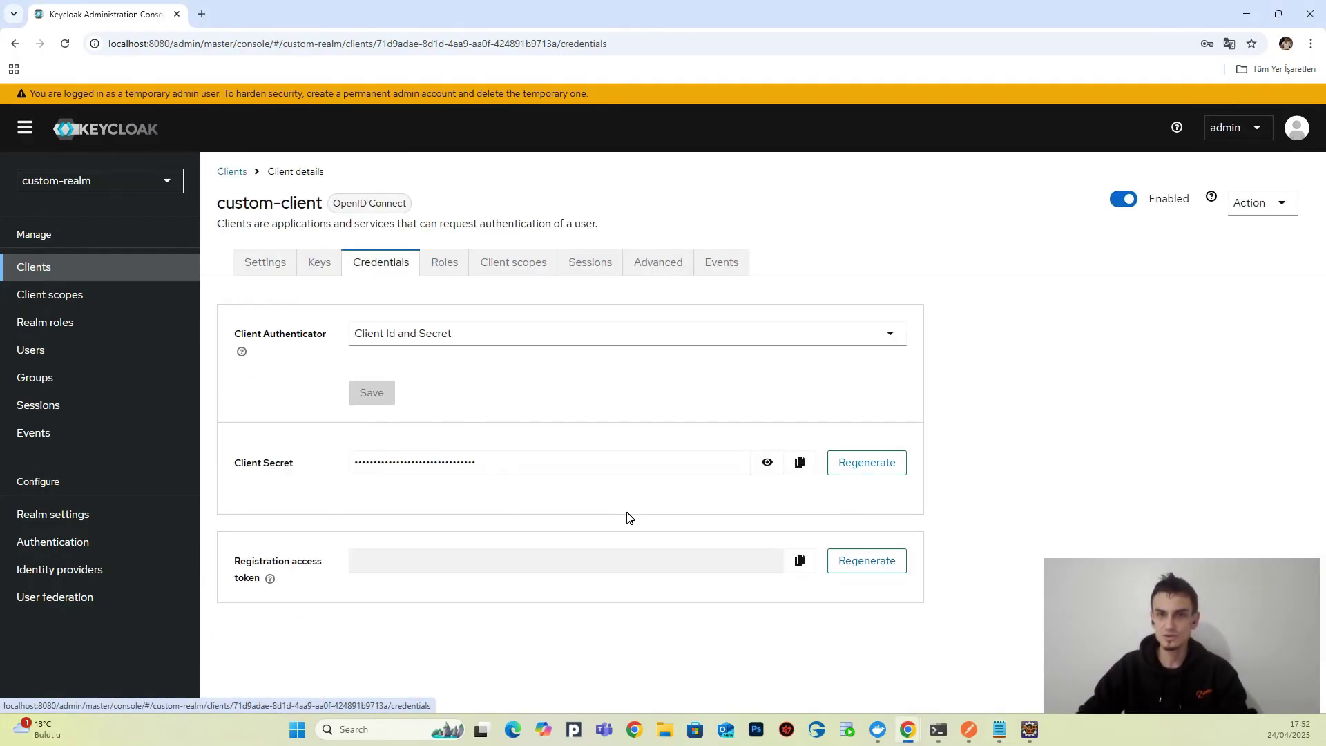
{"action": "left_click", "coordinate": [768, 465]}
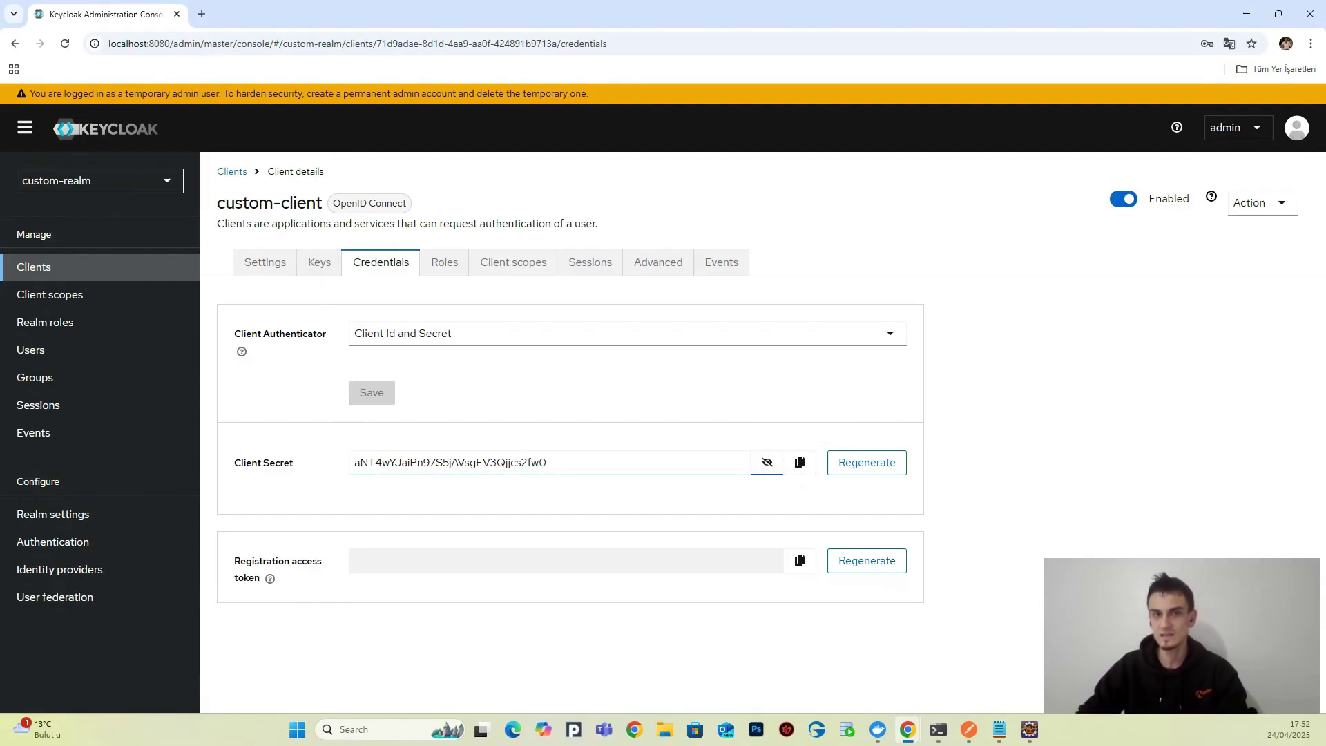
{"action": "left_click_drag", "start_coordinate": [354, 463], "coordinate": [547, 463]}
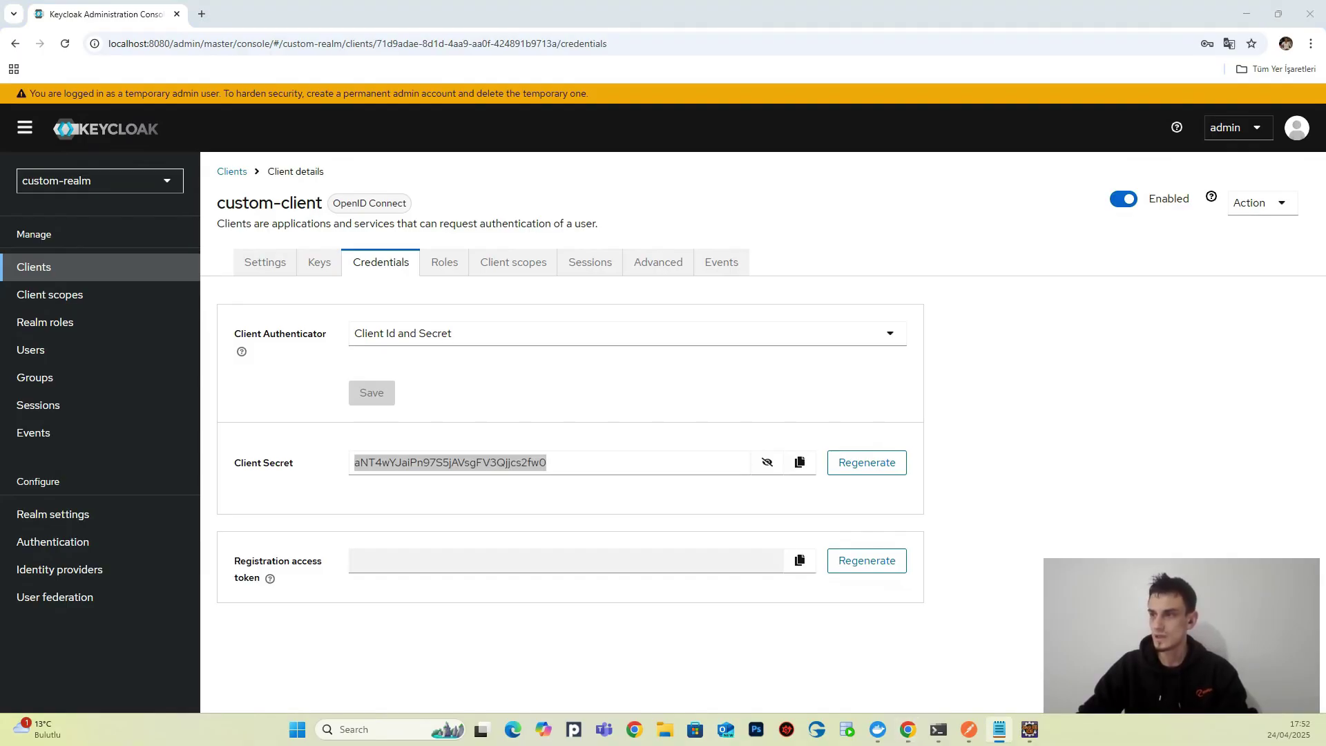
{"action": "left_click", "coordinate": [755, 223]}
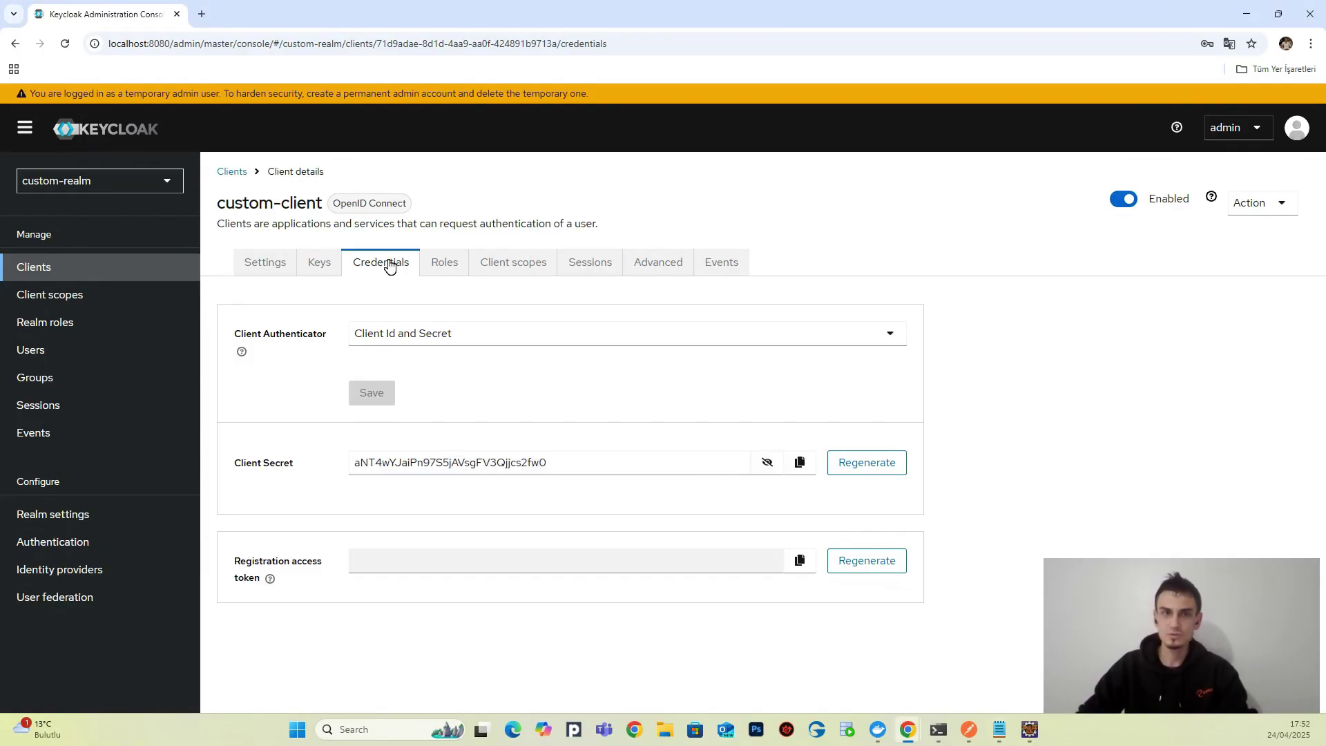
Return to custom-client's settings and open the realm roles of custom-realm
{"action": "left_click", "coordinate": [277, 269]}
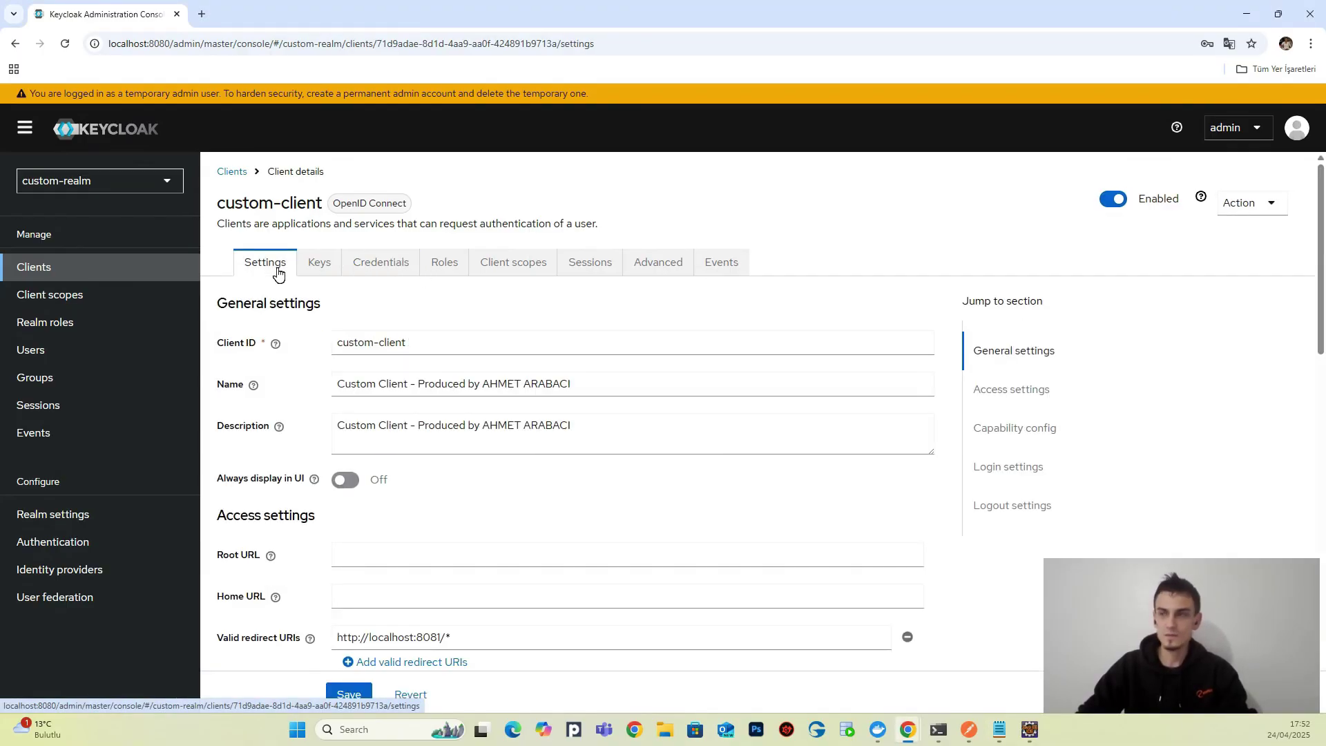
{"action": "left_click", "coordinate": [82, 334]}
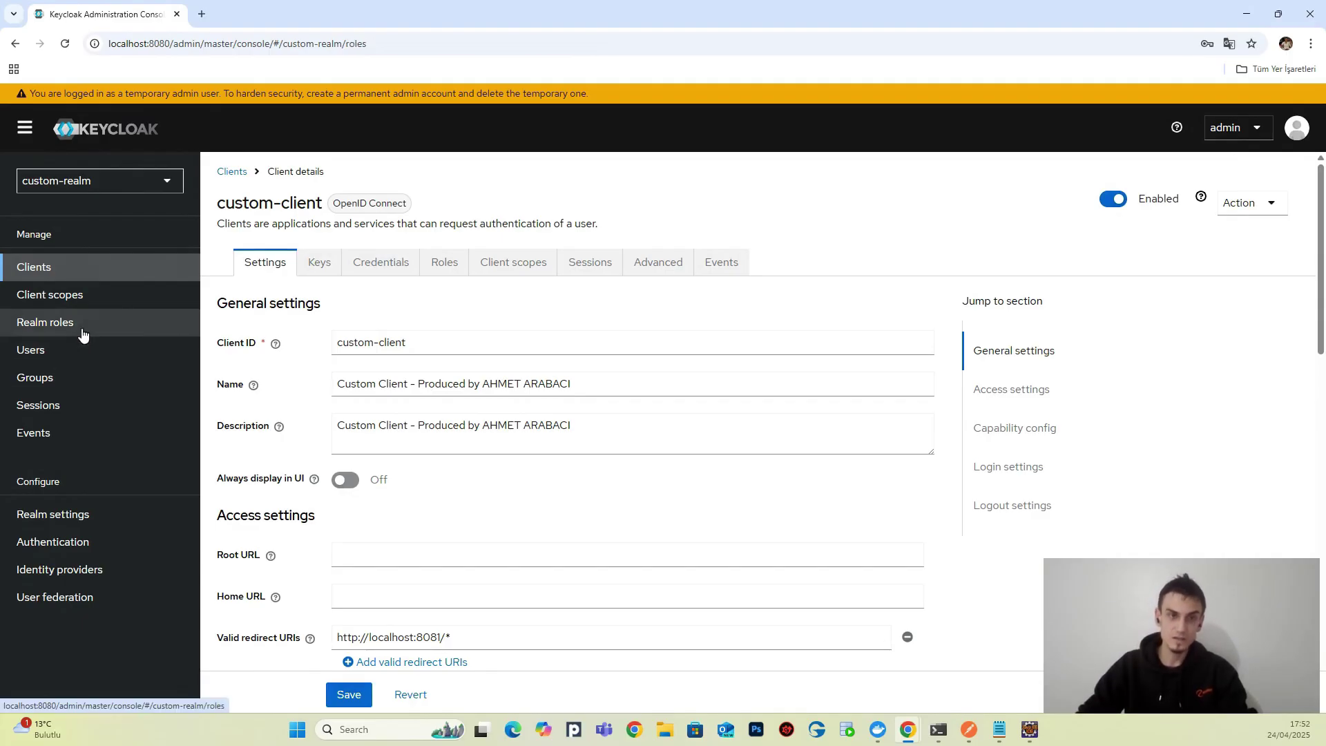